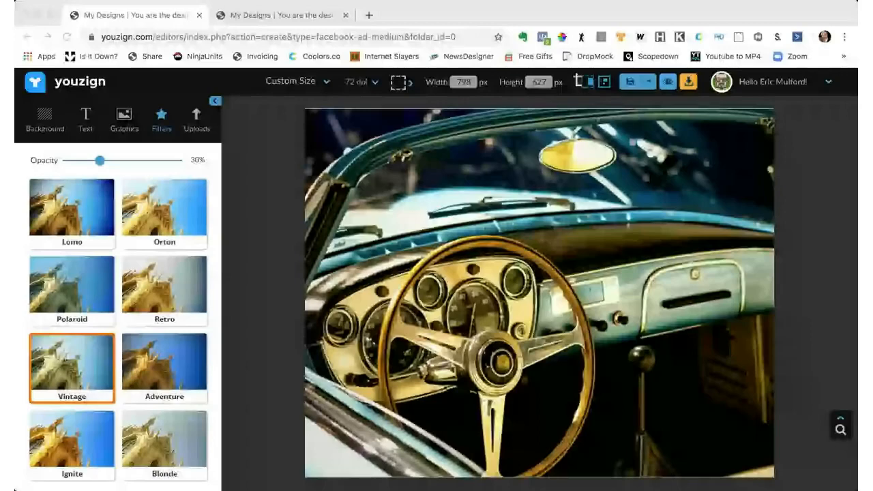
Step: Switch to the other open My Designs tab with the red canvas and adjust the browser window's size
left_click(286, 16)
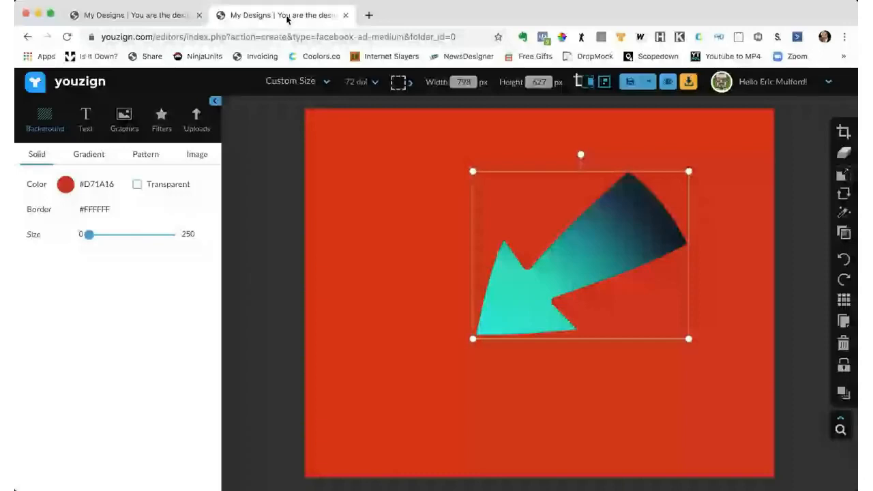
left_click_drag(856, 2, 826, 4)
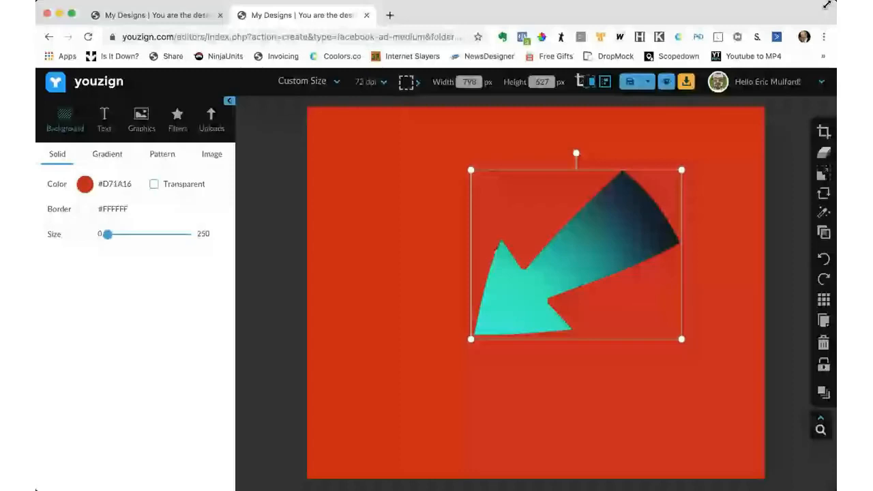
left_click_drag(827, 5, 822, 5)
left_click(807, 2)
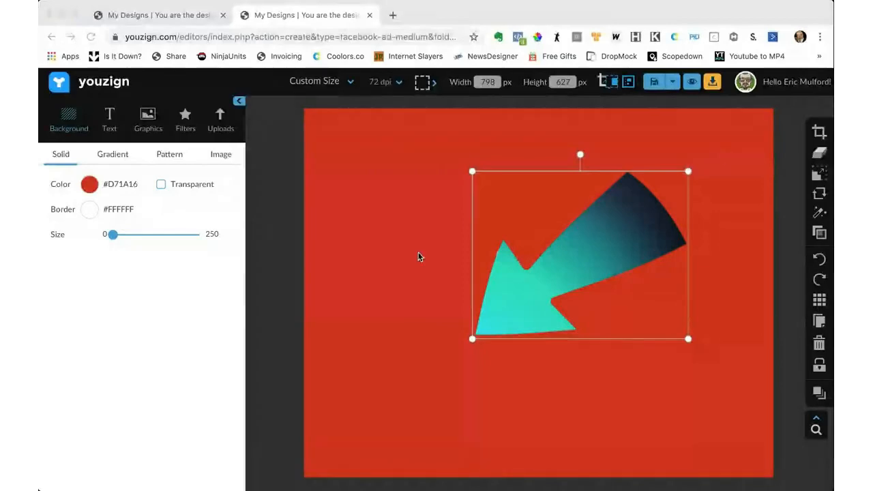
Step: Cover the canvas with the teal gradient image from the uploads and add the outlined down arrow from the Arrows graphics
left_click(427, 274)
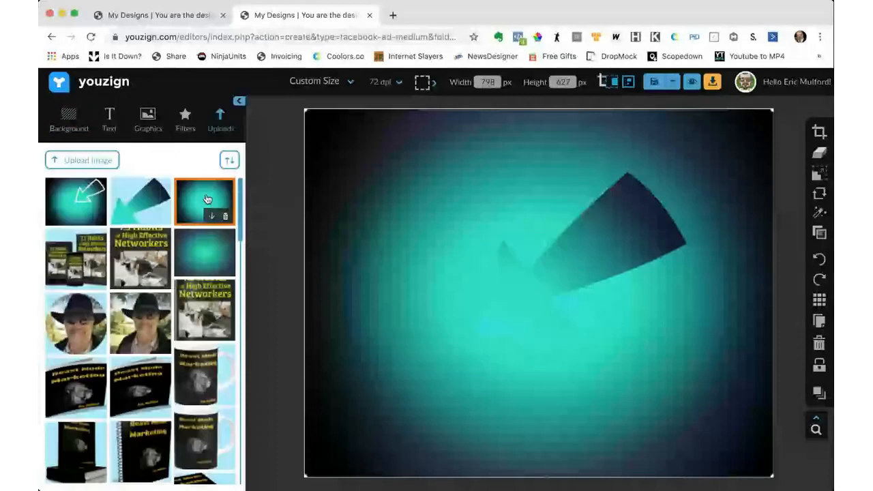
left_click(207, 199)
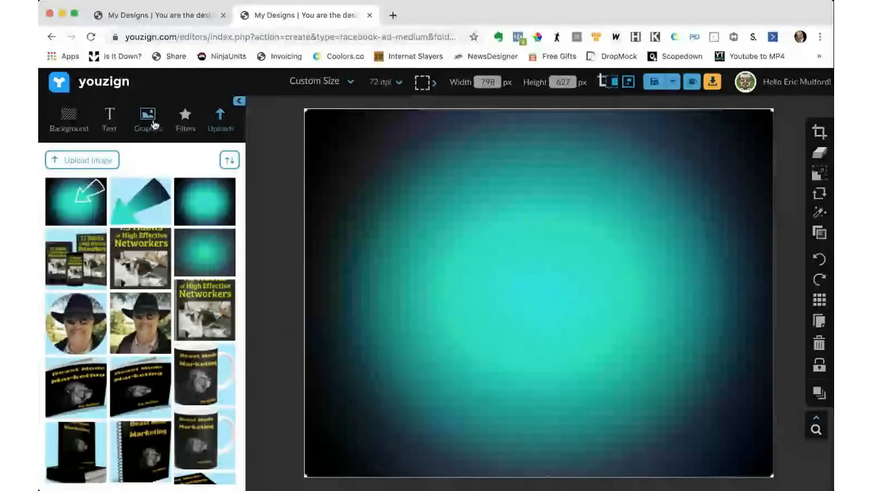
left_click(148, 119)
left_click(84, 321)
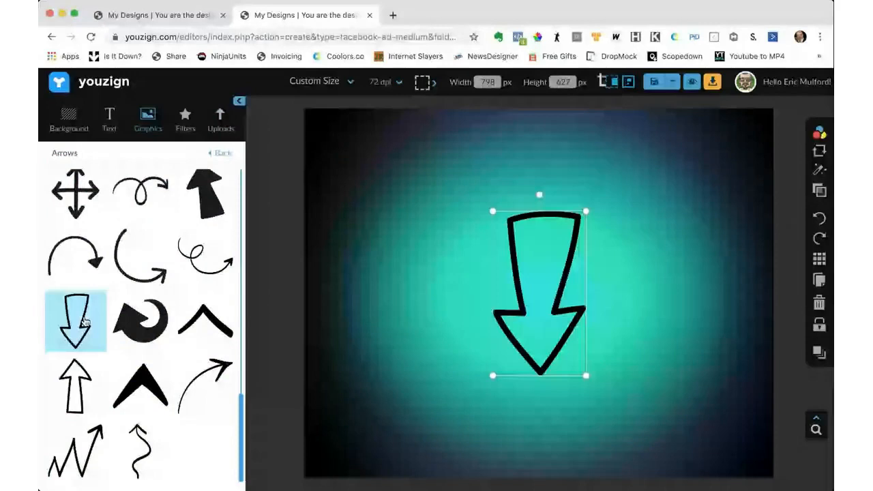
Step: Enlarge the outlined arrow, rotate it to point down-left, and place it in the canvas's upper right area
left_click_drag(552, 273, 404, 213)
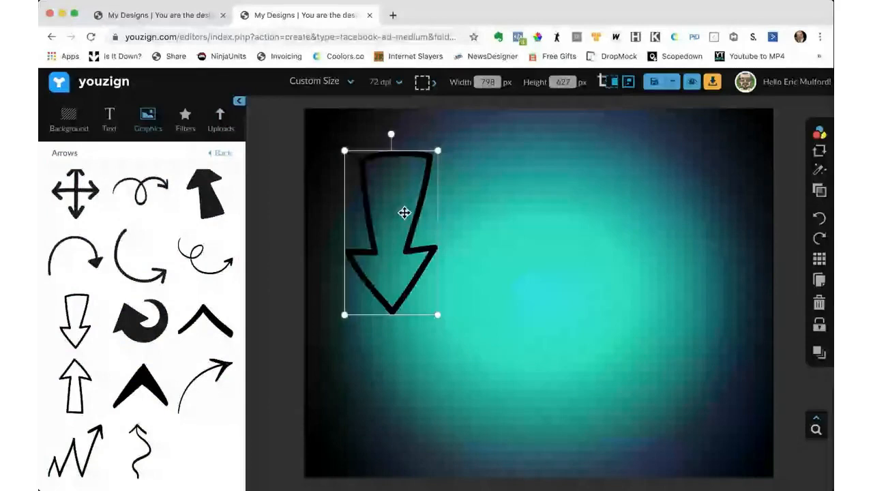
left_click_drag(405, 213, 601, 279)
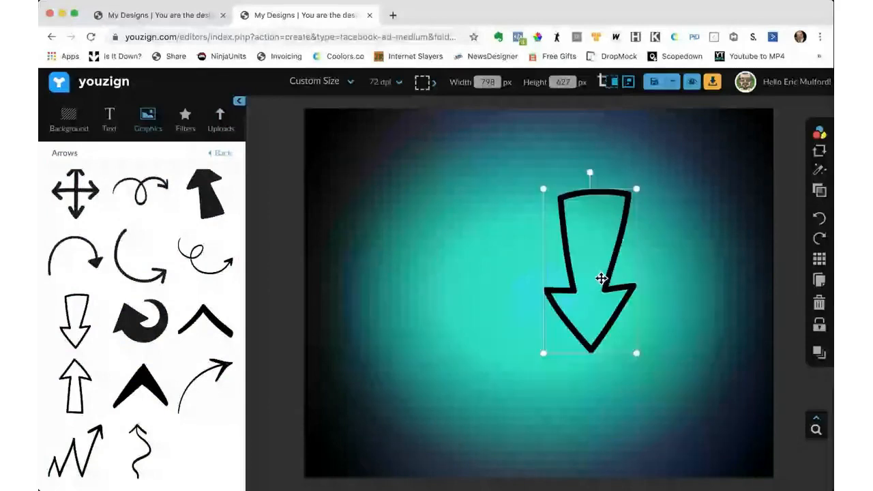
left_click_drag(544, 353, 507, 419)
left_click_drag(507, 189, 496, 170)
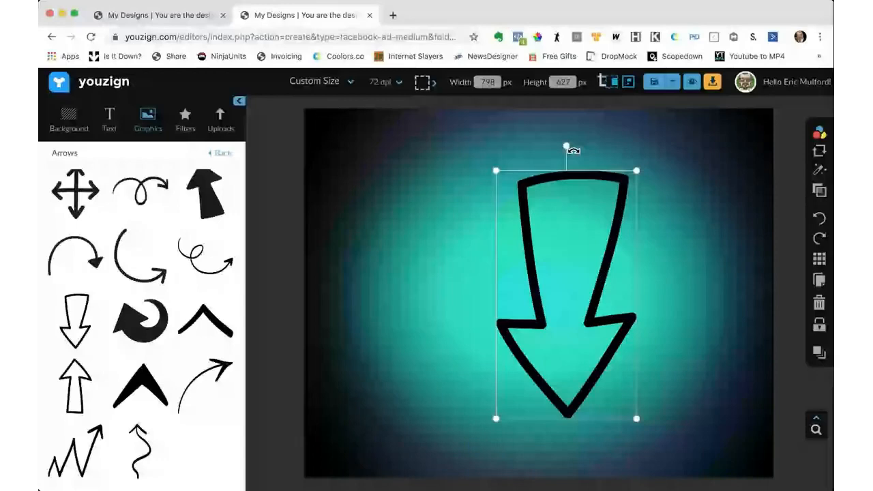
left_click_drag(572, 151, 677, 210)
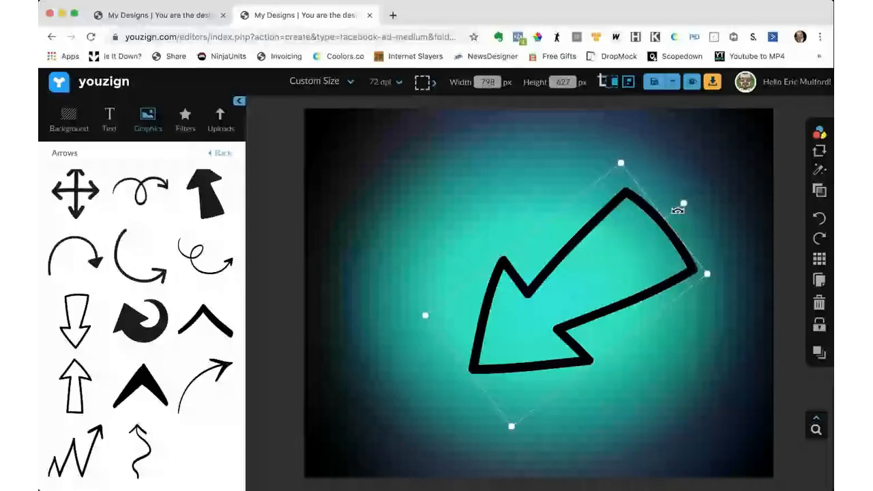
left_click_drag(609, 275, 673, 202)
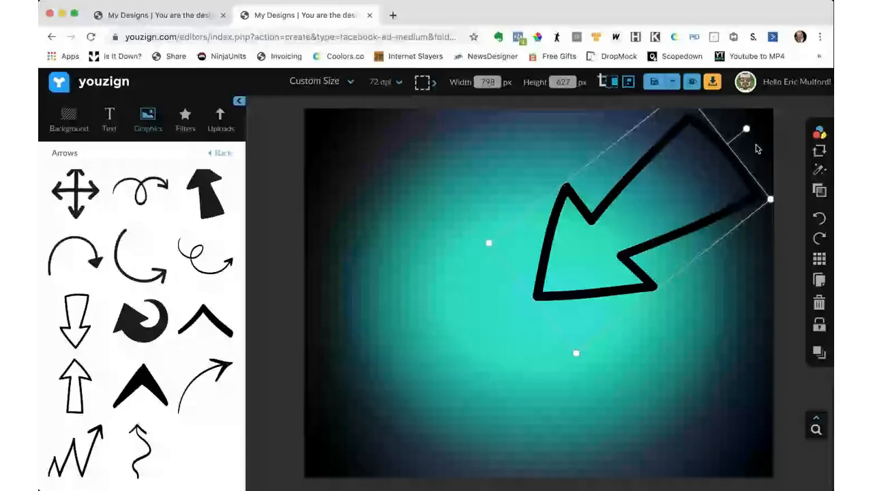
Step: Recolor the arrow outline white
mouse_move(819, 132)
left_click(792, 131)
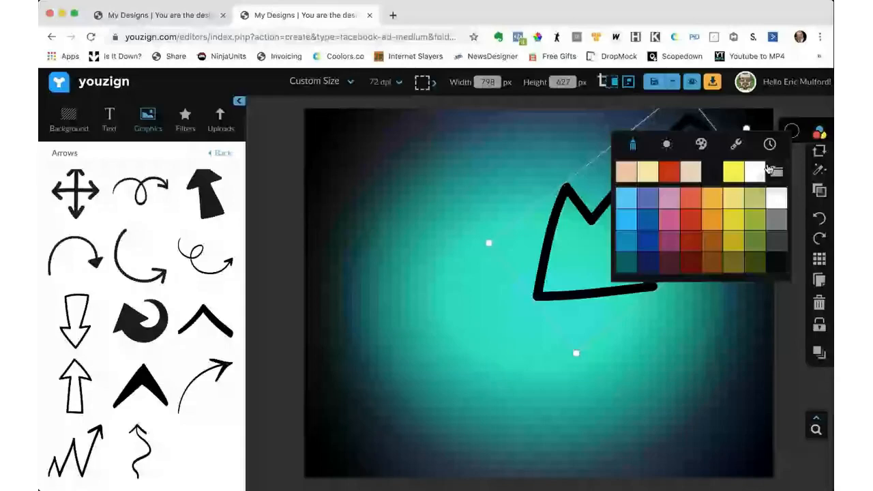
left_click(755, 172)
left_click(727, 229)
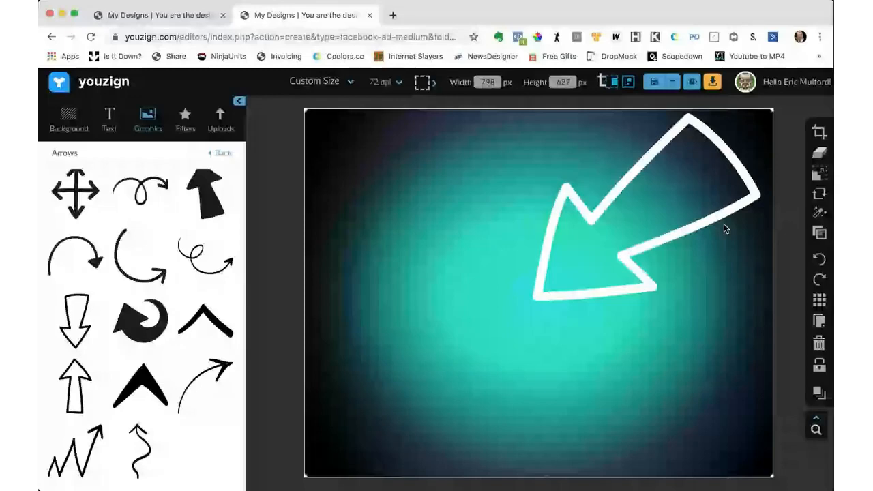
Step: Delete the teal arrow cutout that overlaps the white outlined arrow
mouse_move(713, 82)
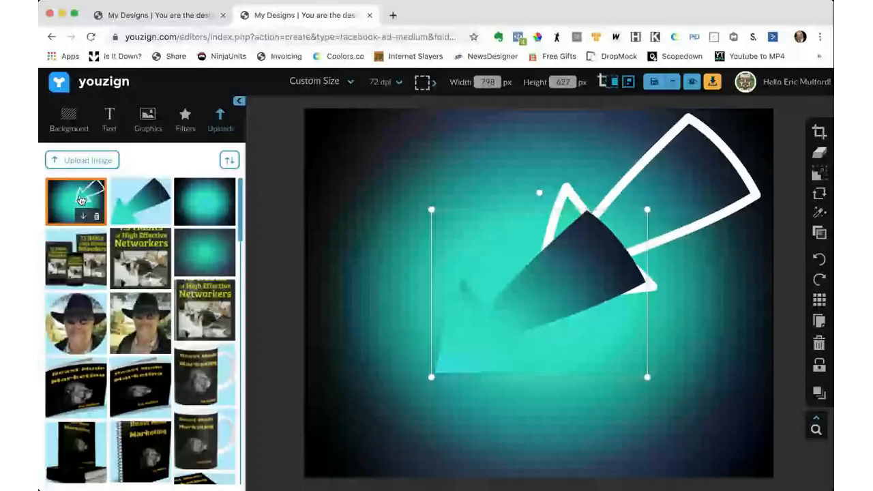
key("Delete")
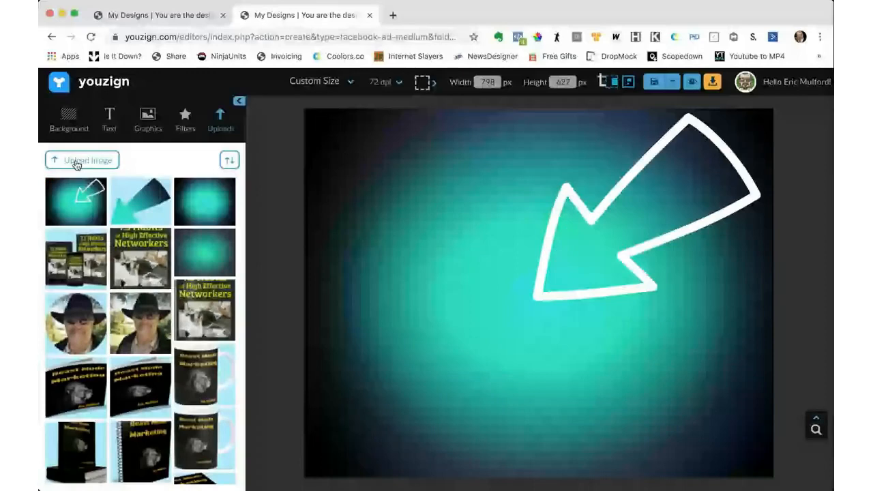
Step: Try uploading a screenshot of the arrow design and positioning it on the canvas, and delete it from the canvas
left_click(76, 164)
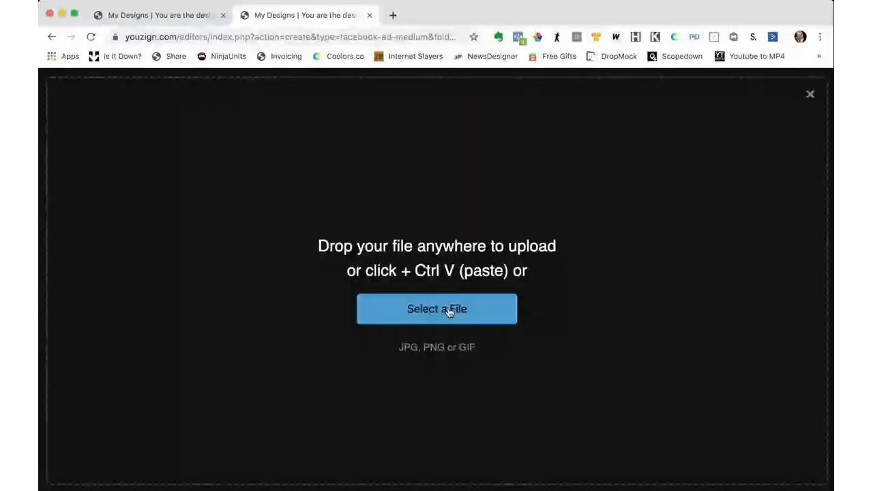
left_click(449, 311)
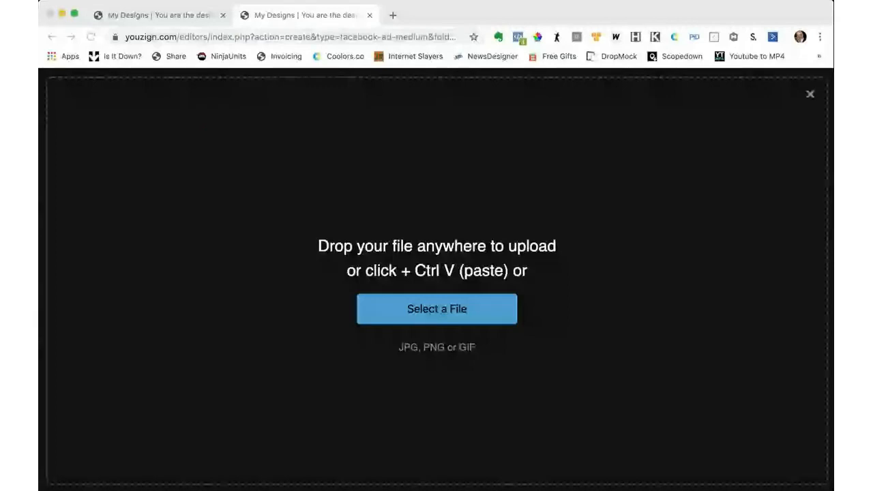
left_click(674, 267)
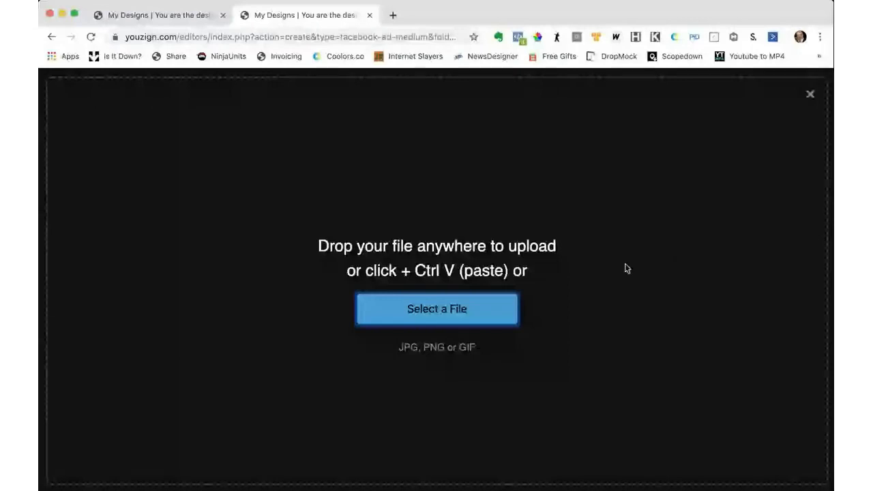
left_click(437, 309)
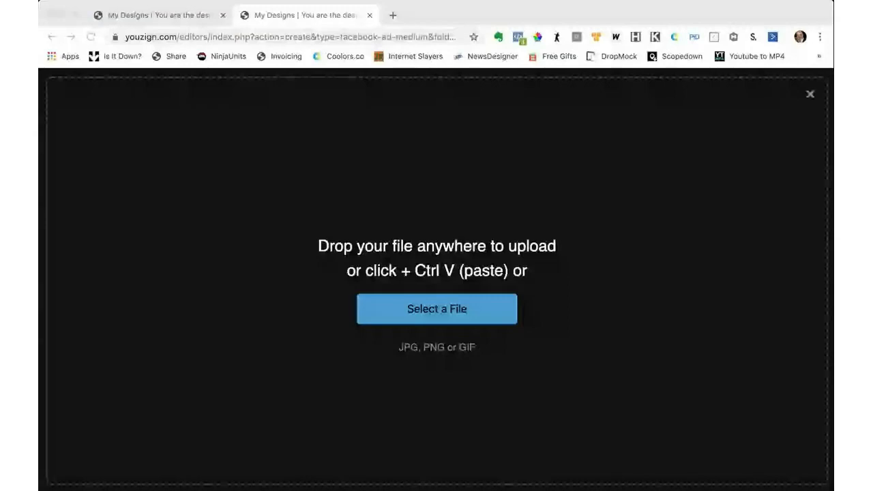
double_click(319, 280)
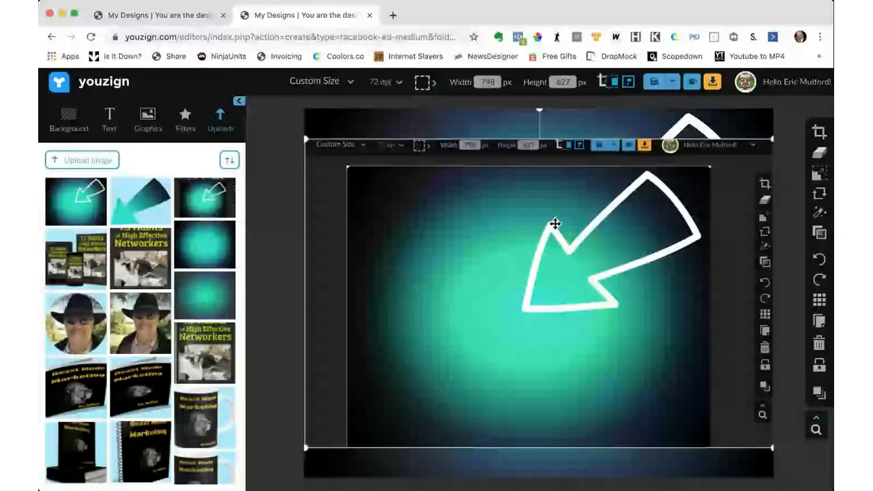
left_click_drag(555, 224, 548, 211)
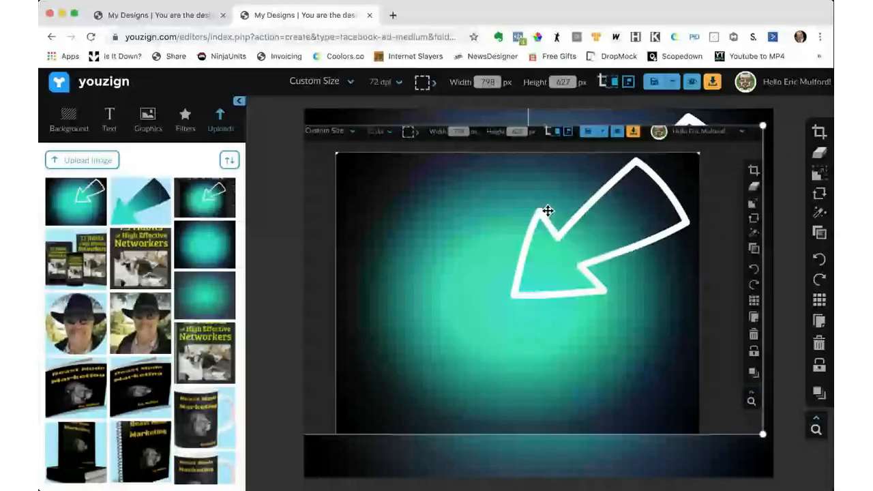
key("Delete")
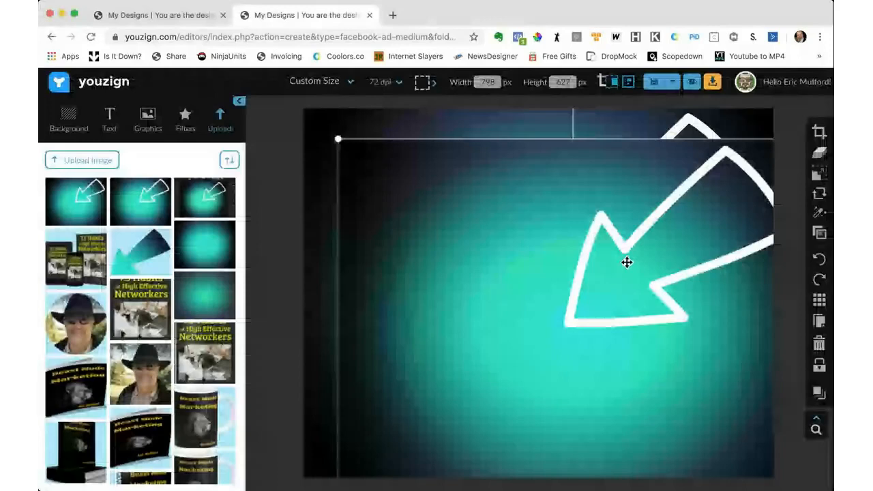
Step: Delete the original gradient layer beneath the flattened arrow image and align that image with the canvas
left_click_drag(626, 262, 592, 236)
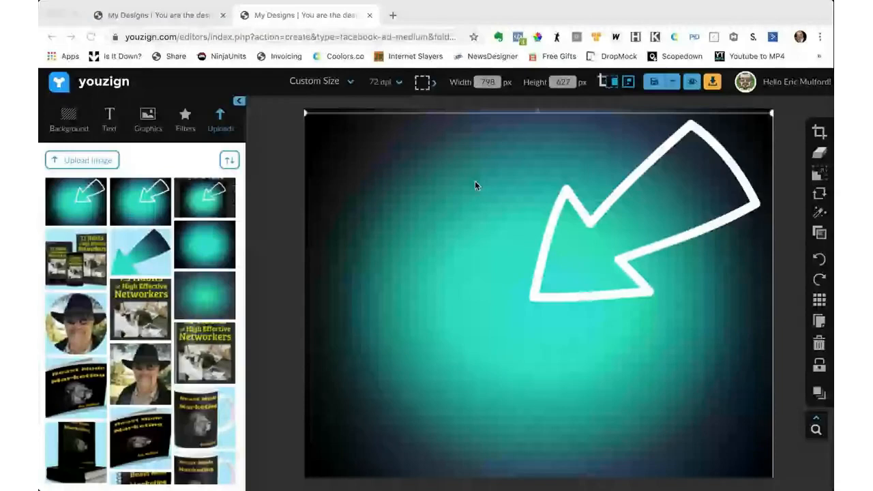
left_click_drag(478, 188, 470, 211)
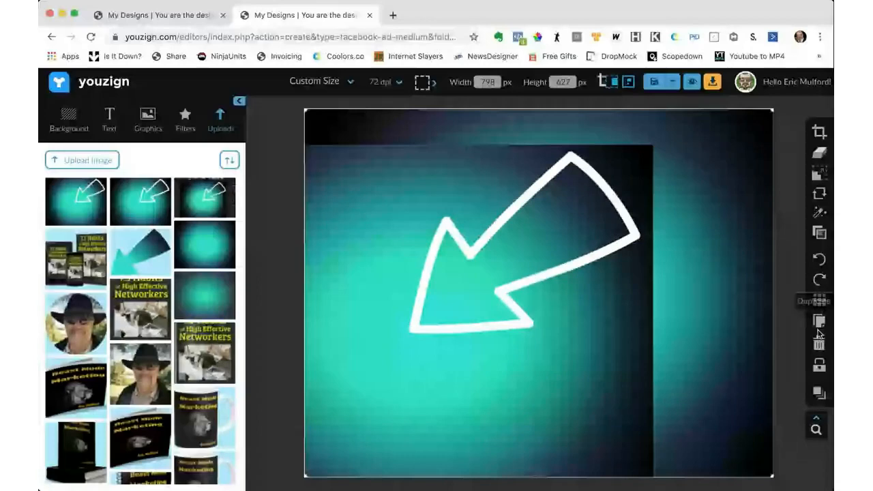
left_click(819, 343)
left_click(504, 292)
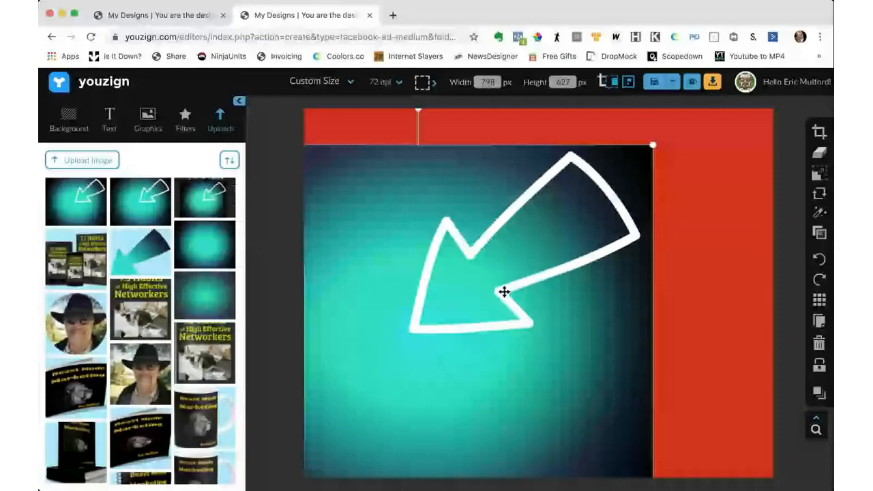
left_click_drag(504, 292, 620, 256)
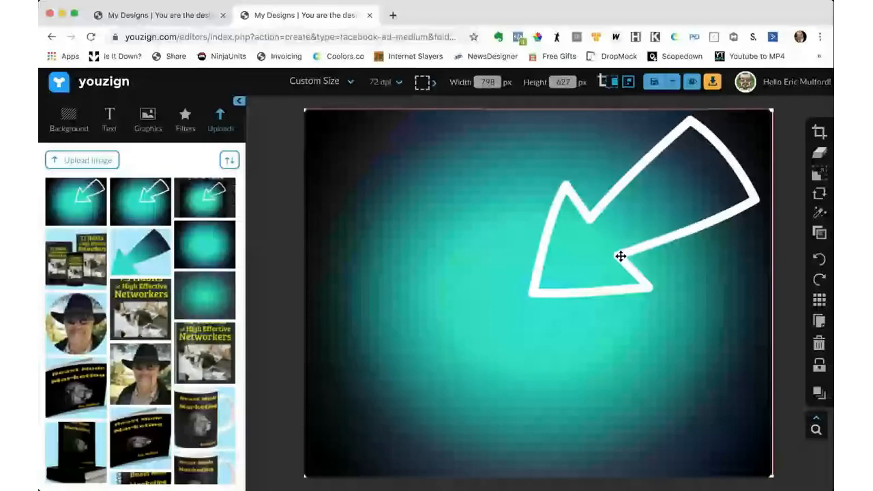
Step: Open the flattened arrow image in the background eraser and mark the arrow's interior as the area to keep
left_click(818, 155)
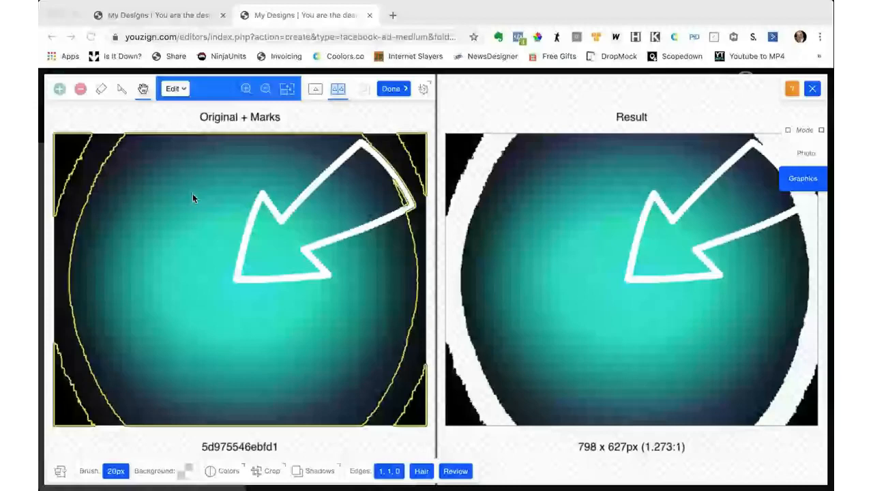
left_click(78, 113)
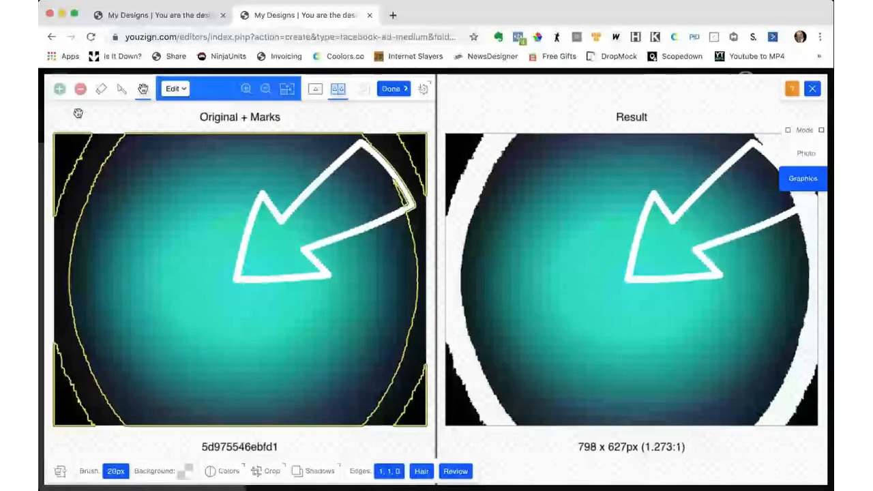
left_click(60, 88)
left_click_drag(365, 171, 282, 233)
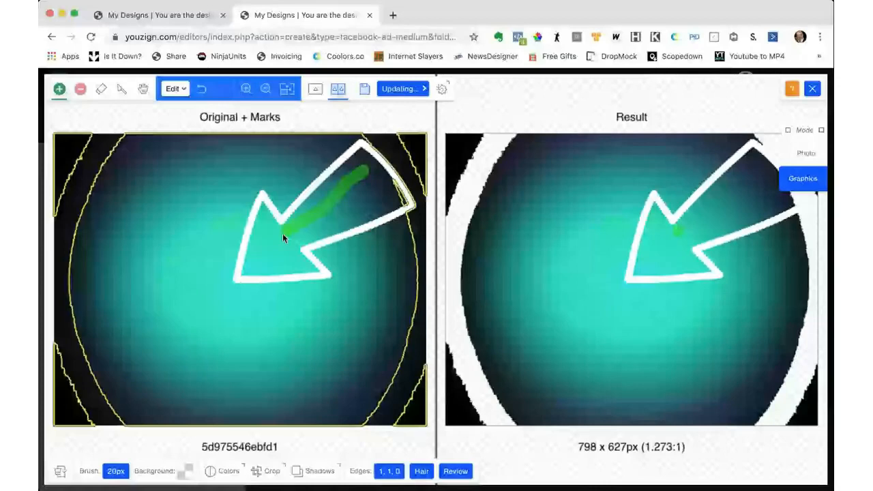
left_click_drag(282, 233, 251, 259)
left_click(394, 198)
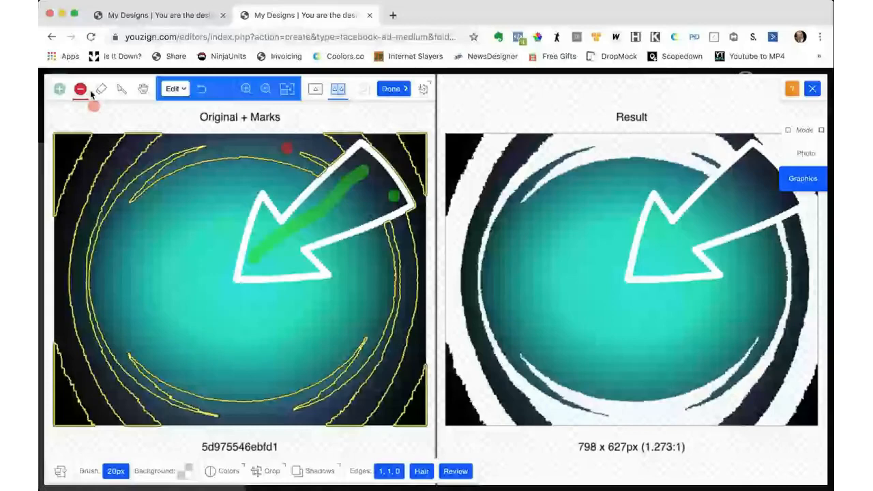
Step: Mark the gradient areas around the arrow for removal
left_click(178, 209)
left_click(230, 318)
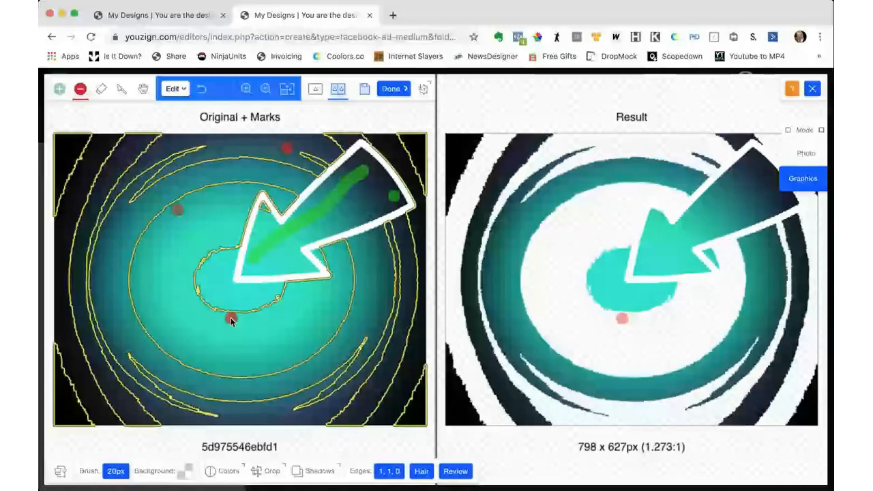
left_click(225, 289)
left_click(264, 215)
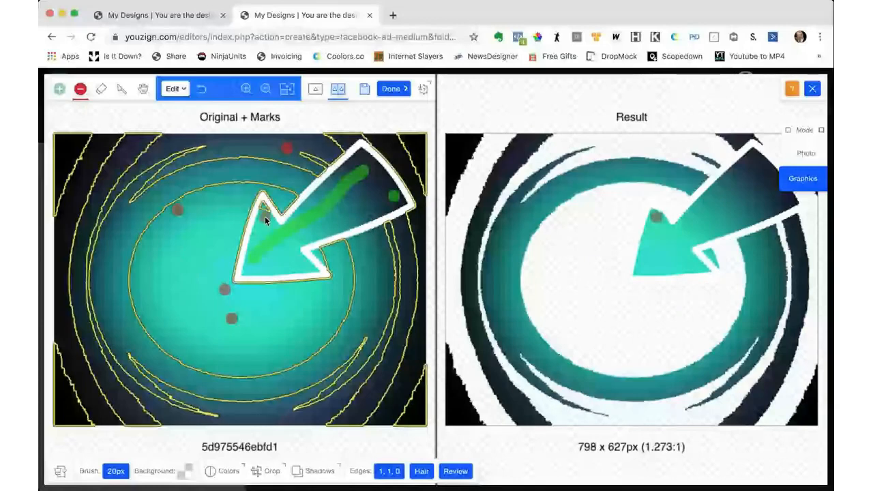
left_click_drag(265, 216, 244, 205)
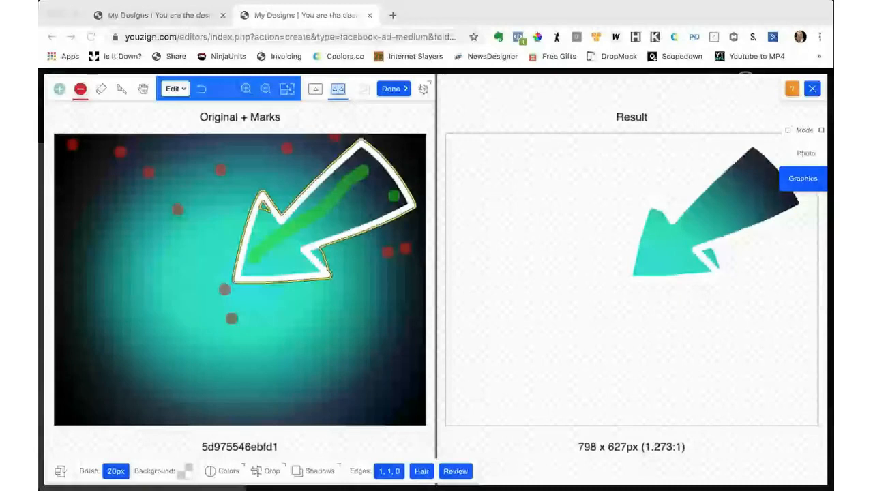
Step: Preview the arrow cutout against a green background color, and switch the background to light blue
left_click(188, 472)
left_click(259, 444)
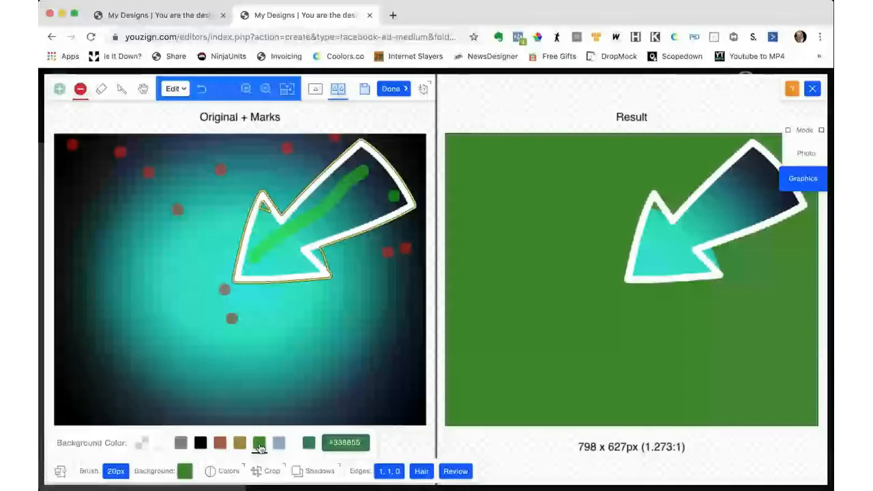
left_click(278, 443)
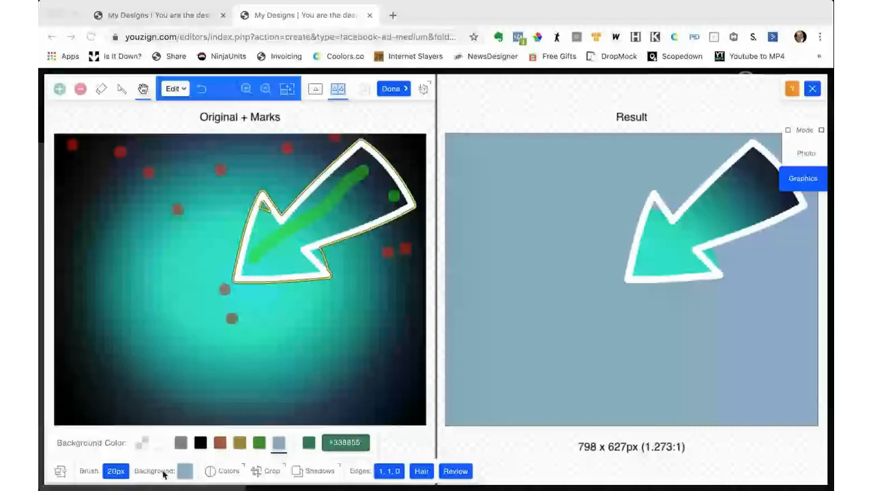
Step: Preview the arrow cutout on transparent and black backgrounds, leaving the background color set to transparent
left_click(143, 443)
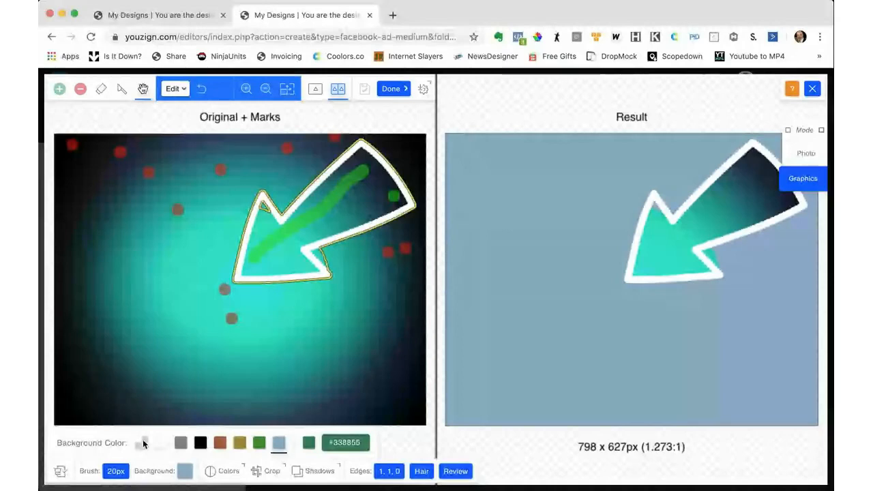
left_click(143, 443)
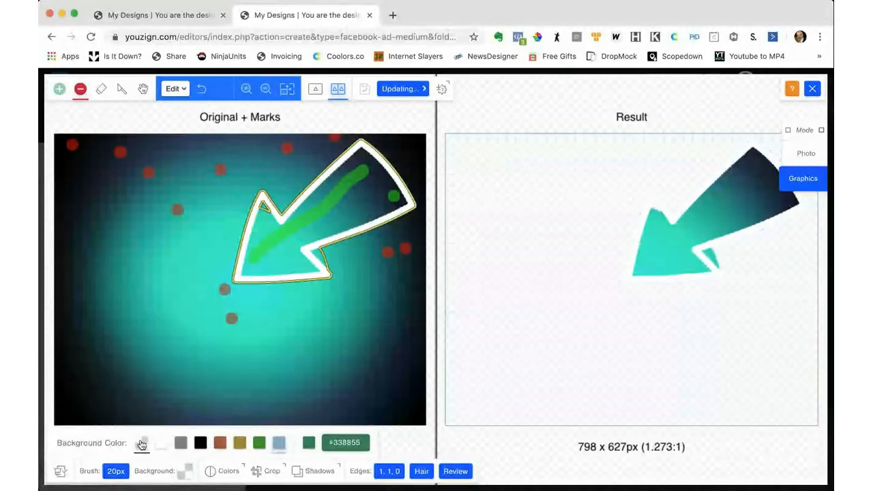
left_click(200, 443)
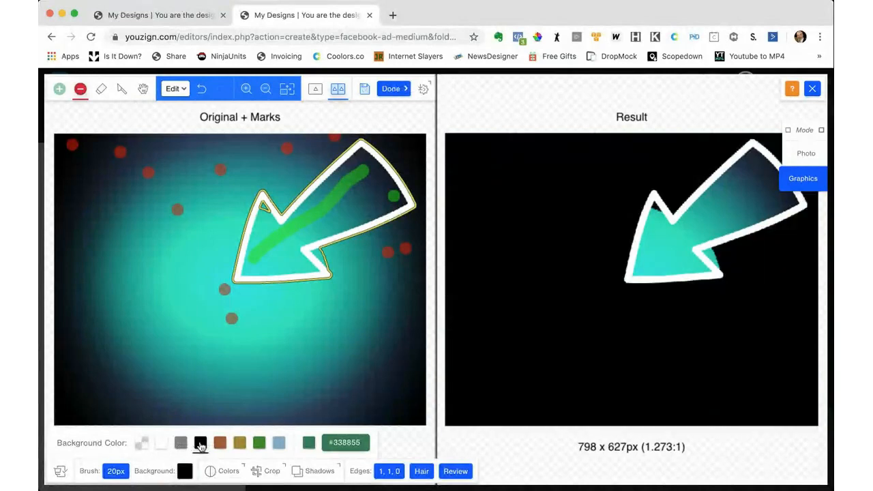
left_click(142, 443)
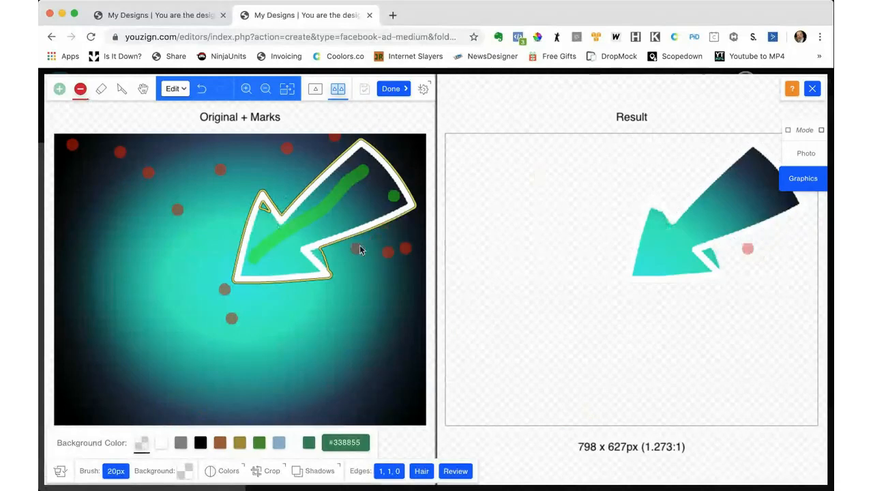
Step: Mark the area just outside the arrow's shaft and the sliver beside the arrowhead for removal, using a 10px brush for the sliver
left_click(386, 228)
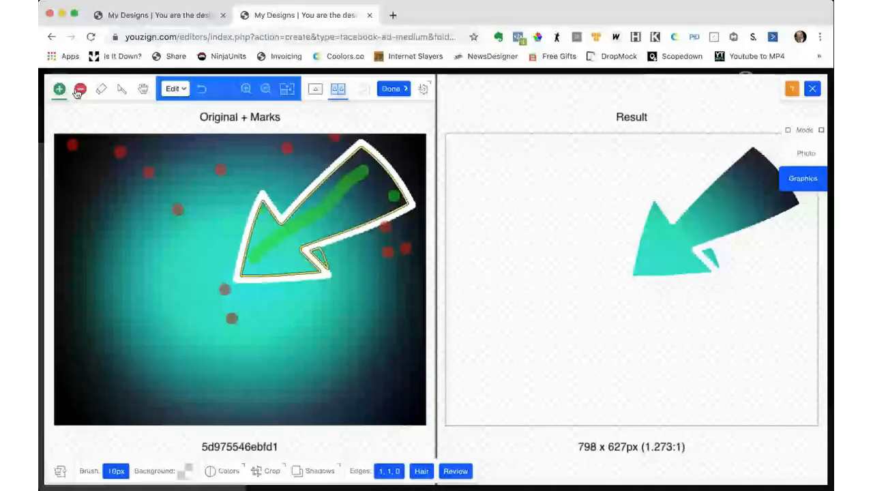
left_click(80, 90)
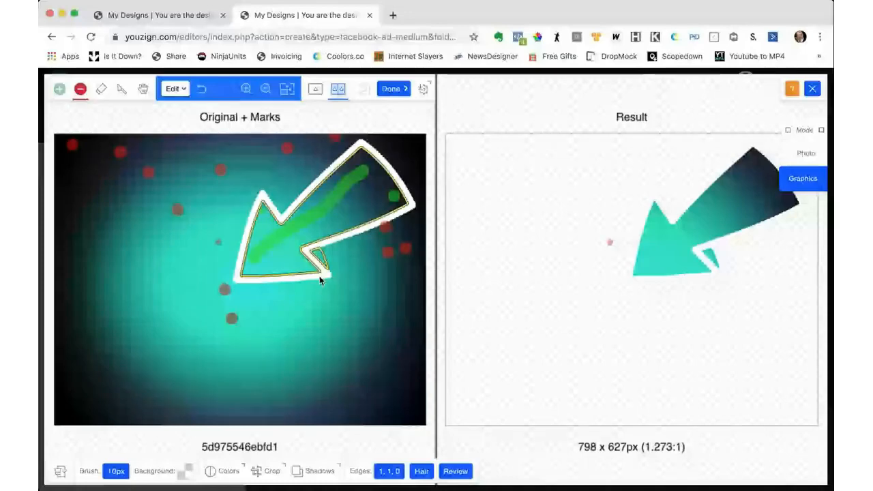
left_click(324, 258)
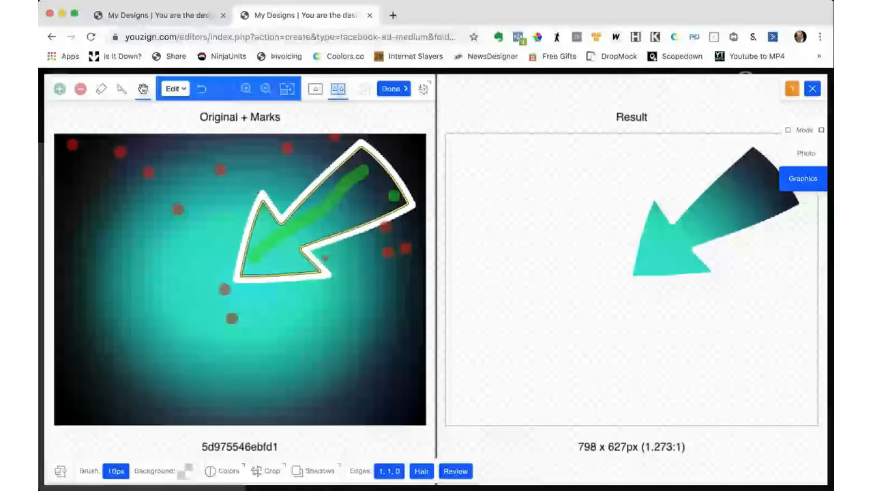
Step: Preview the refined arrow cutout against gray and light blue backgrounds, and restore the transparent background
left_click(181, 473)
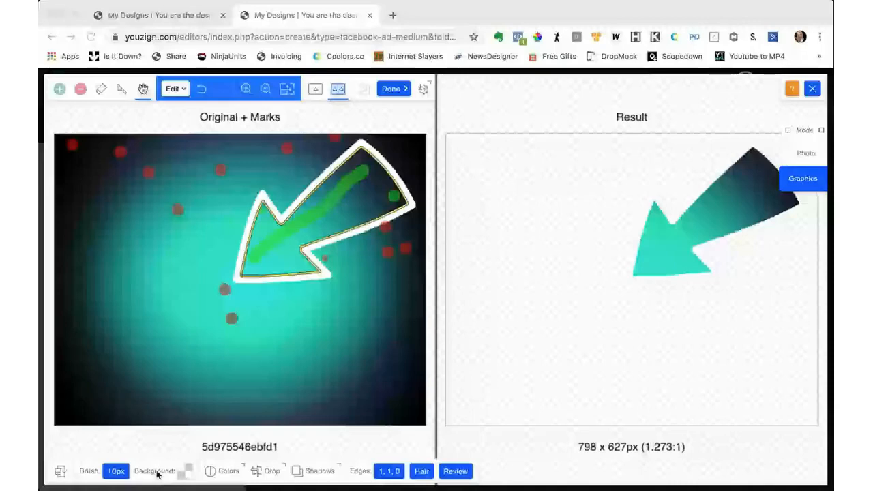
left_click(156, 472)
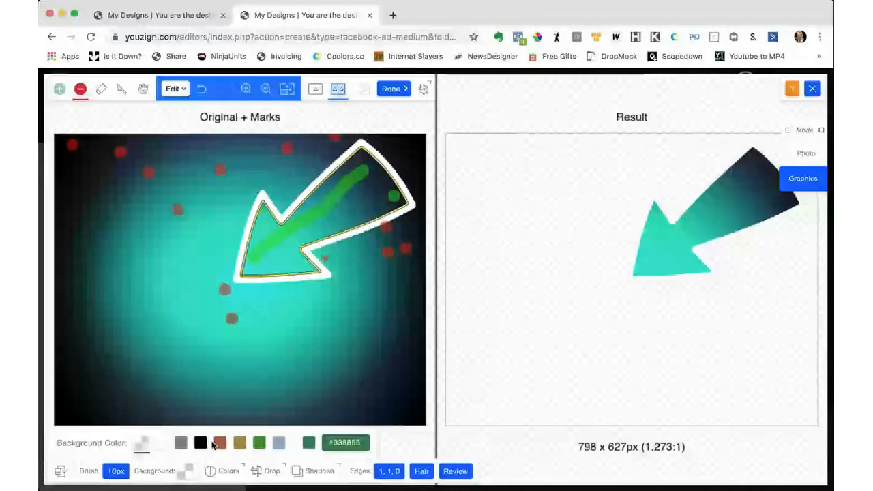
left_click(181, 444)
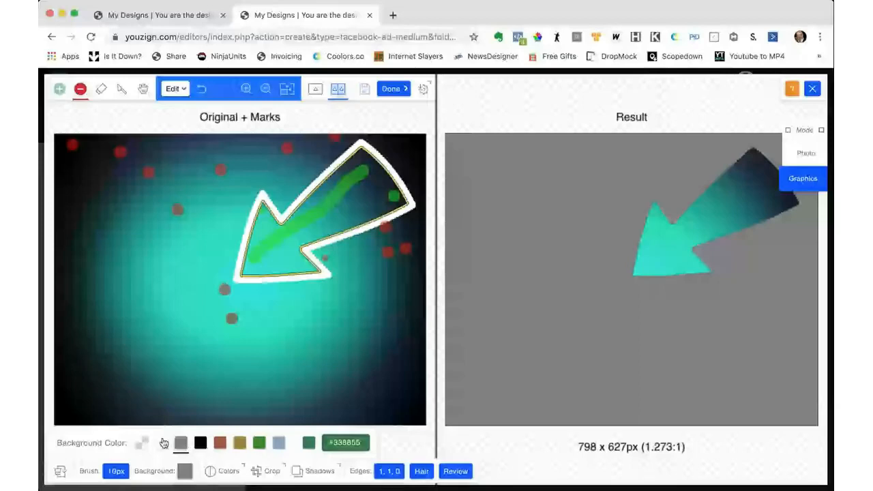
left_click(140, 444)
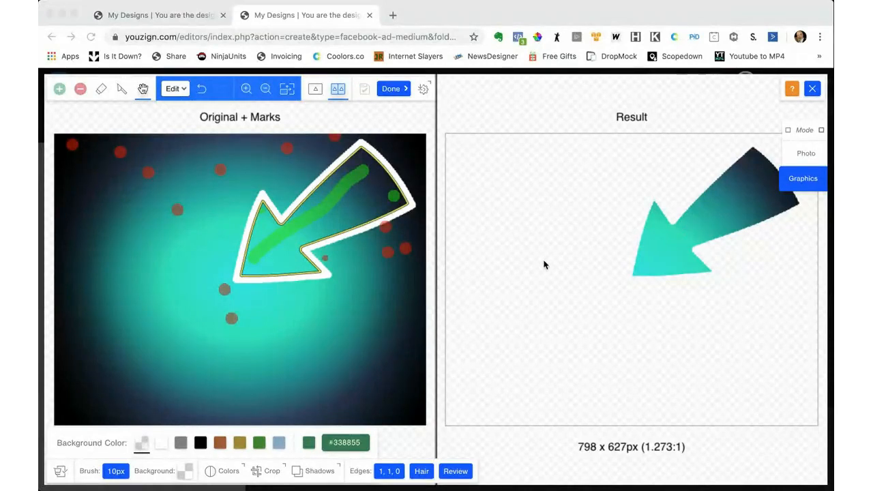
left_click(280, 447)
left_click(279, 447)
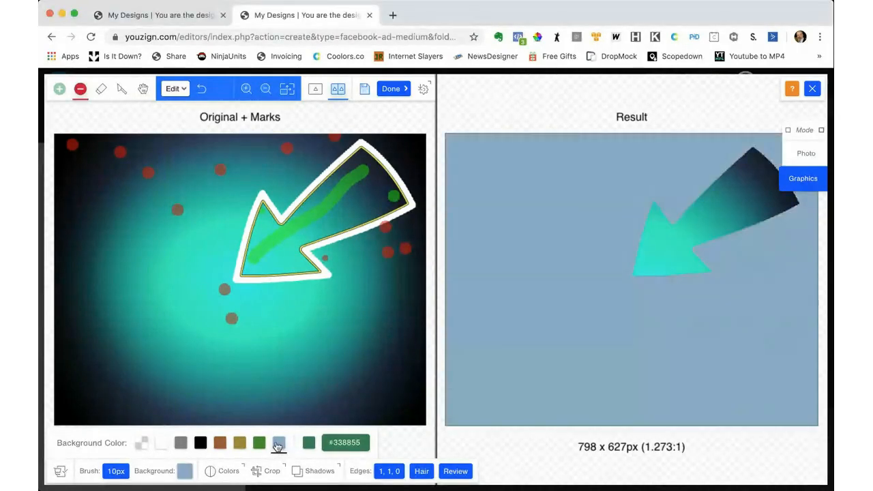
left_click(145, 447)
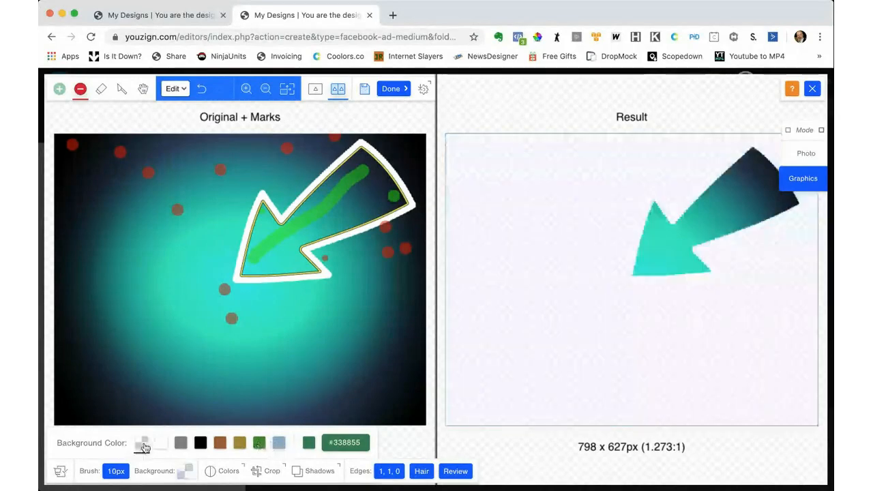
Step: Apply the finished arrow cutout to the design and move it slightly upward on the canvas
left_click(391, 89)
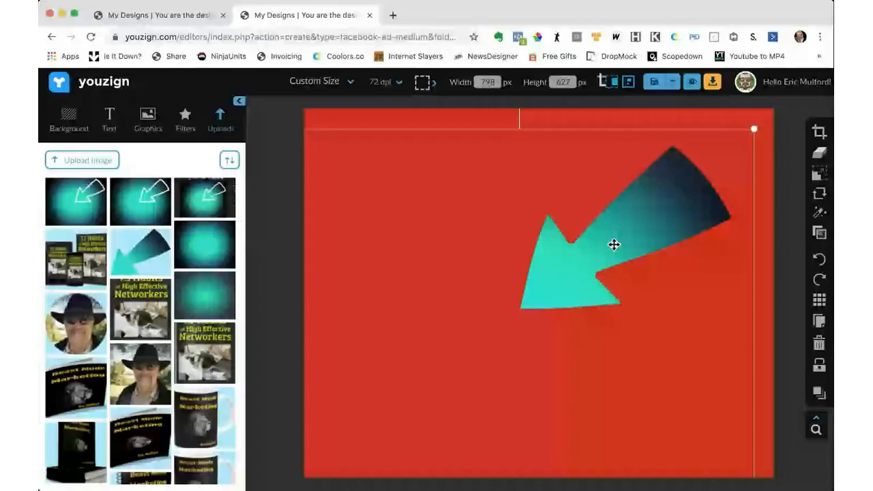
left_click_drag(614, 244, 617, 227)
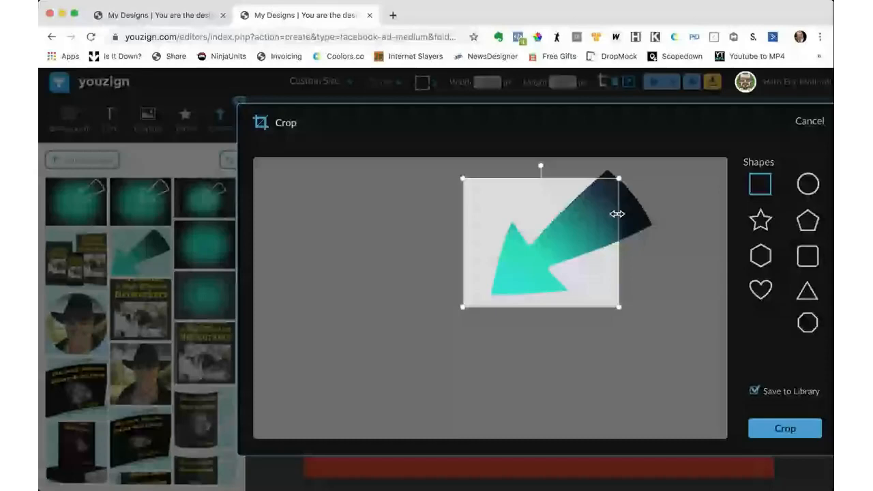
Step: Crop the arrow image with a rectangle fitted tightly around the arrow, saving the result to the library
left_click_drag(616, 213, 646, 211)
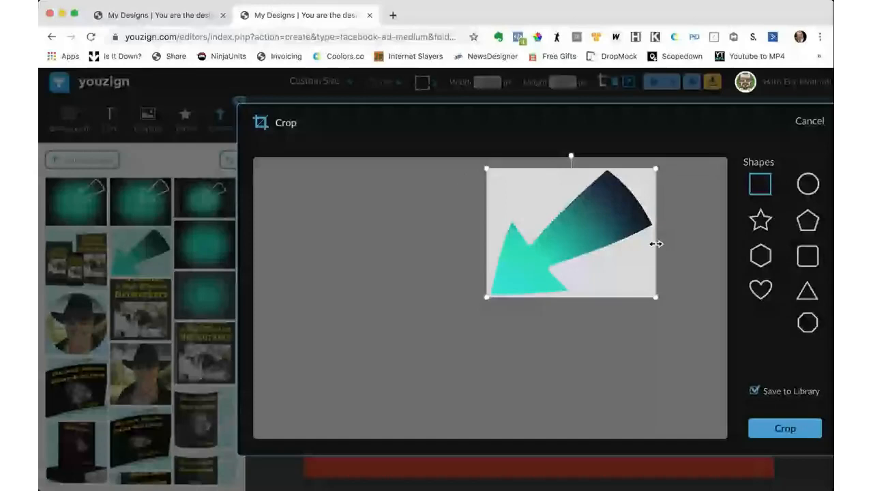
left_click_drag(656, 243, 654, 245)
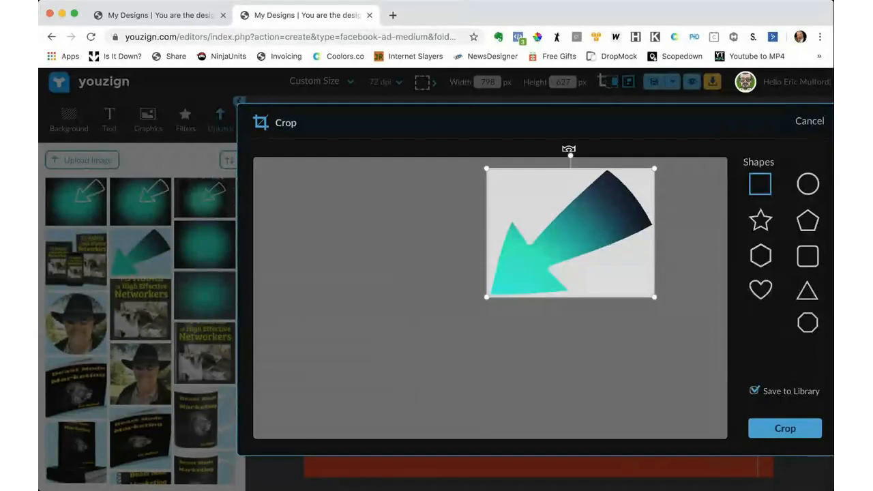
mouse_move(569, 150)
left_mouse_down()
mouse_move(553, 157)
mouse_move(569, 157)
left_mouse_up()
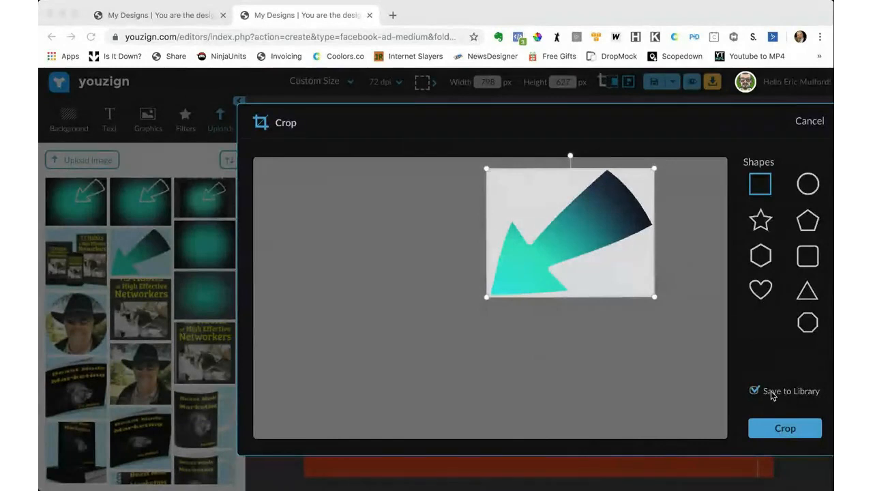
left_click(785, 430)
left_click(784, 430)
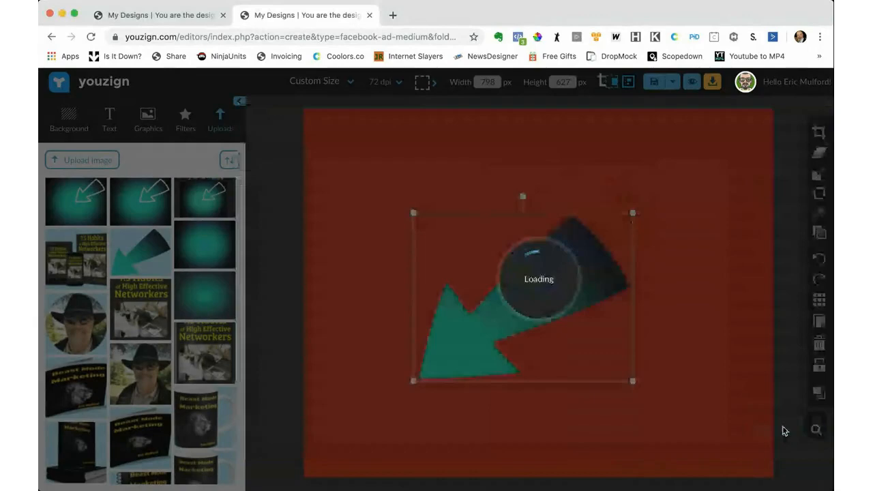
Step: Add the cropped gradient arrow from the uploads to the canvas and scale a gradient arrow down to about half its size
left_click(98, 206)
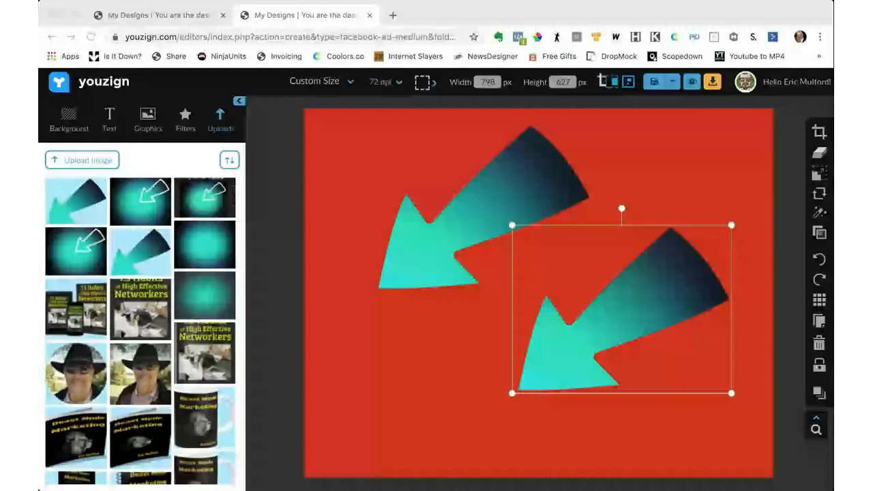
left_click(613, 298)
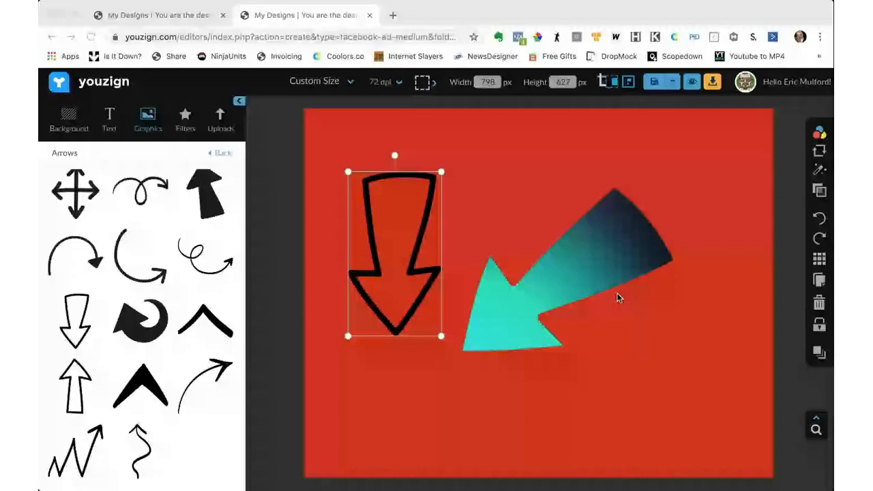
left_click(617, 297)
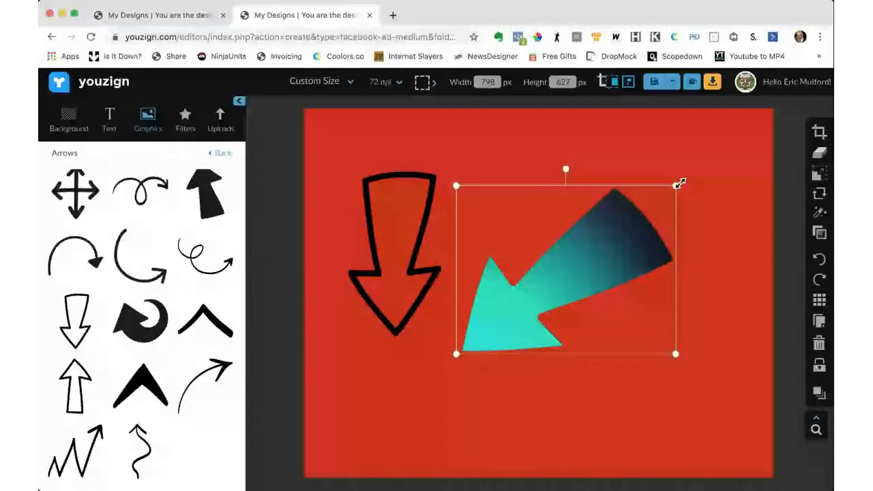
left_click_drag(679, 183, 597, 322)
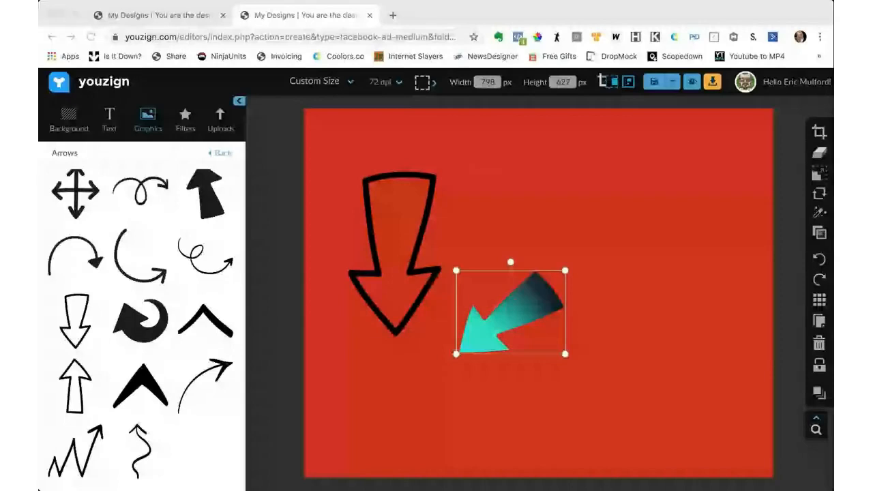
left_click(820, 341)
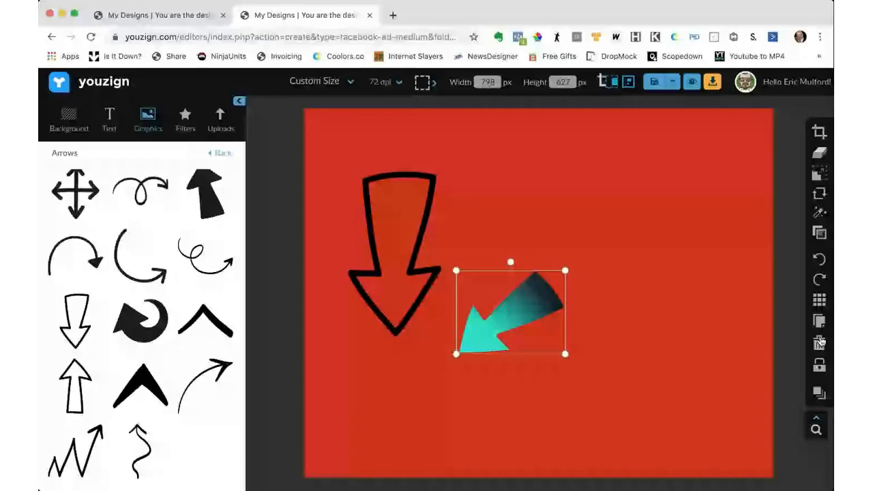
Step: Enlarge the black outline arrow and reposition it beside the small gradient arrow
left_click(401, 215)
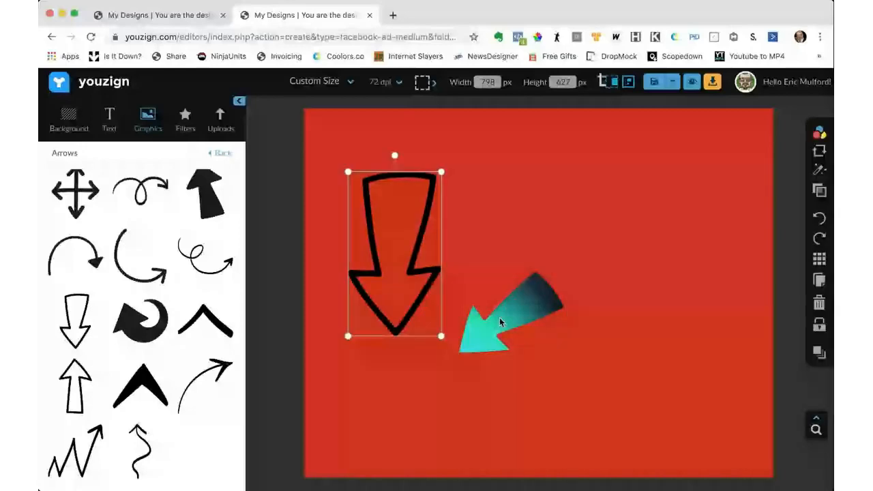
left_click(499, 317)
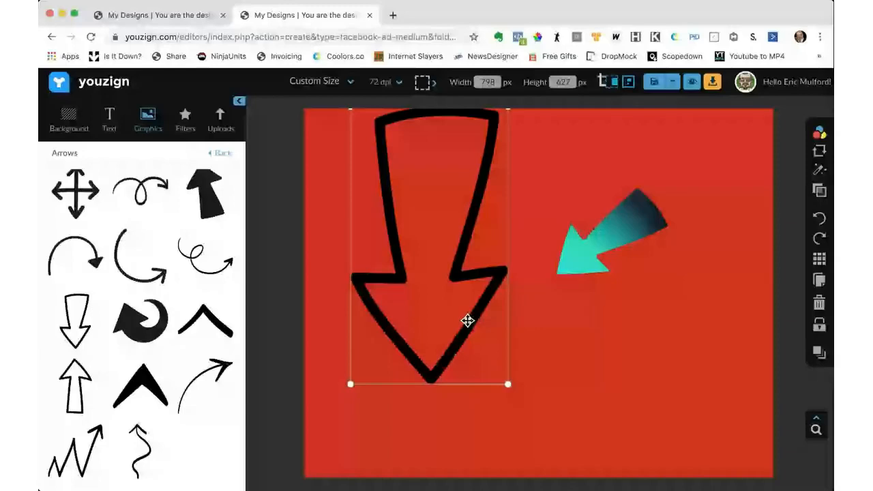
left_click_drag(436, 217, 445, 258)
Step: Scale the gradient arrow up and back down beside the outline arrow, and move it slightly lower
left_click(609, 232)
left_click_drag(670, 187, 719, 157)
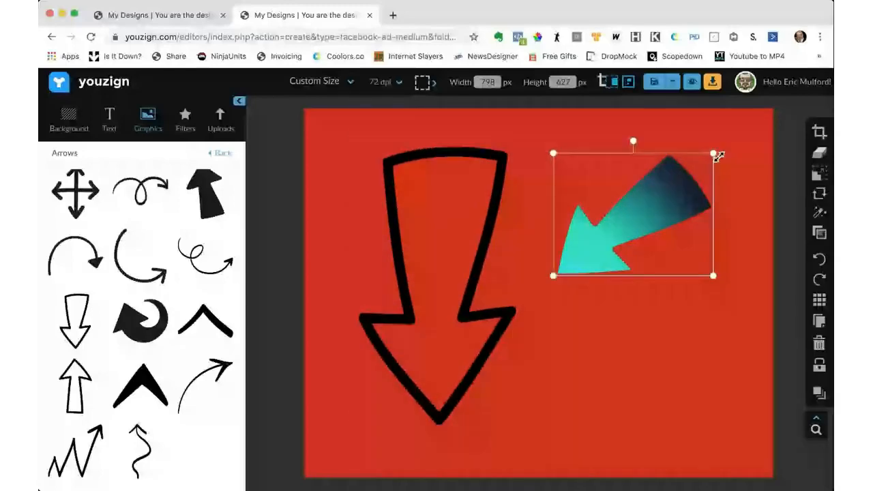
left_click_drag(719, 156, 652, 200)
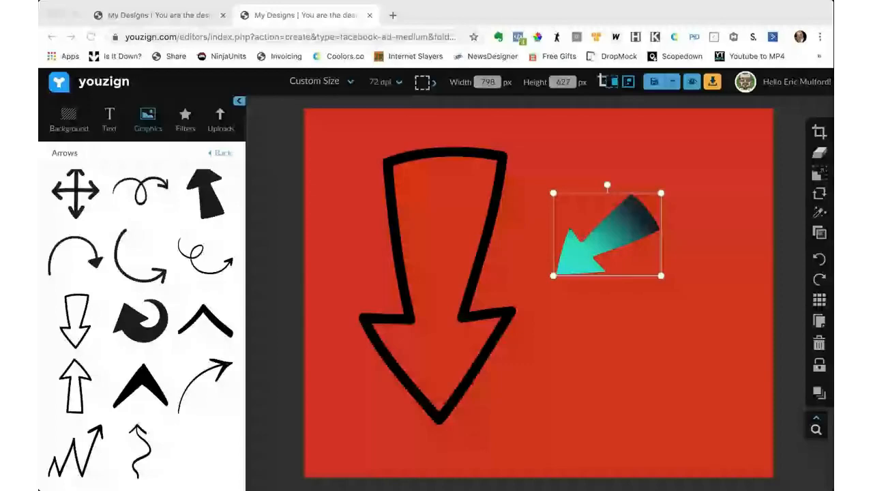
left_click(543, 298)
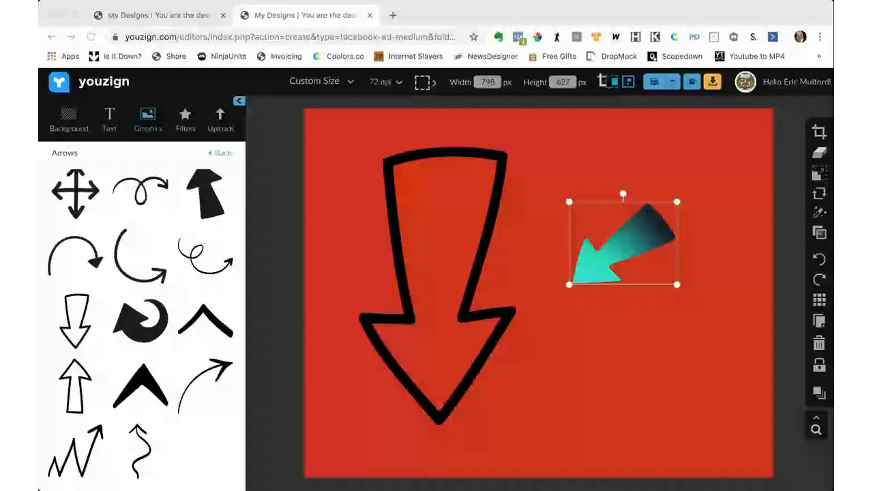
left_click(550, 315)
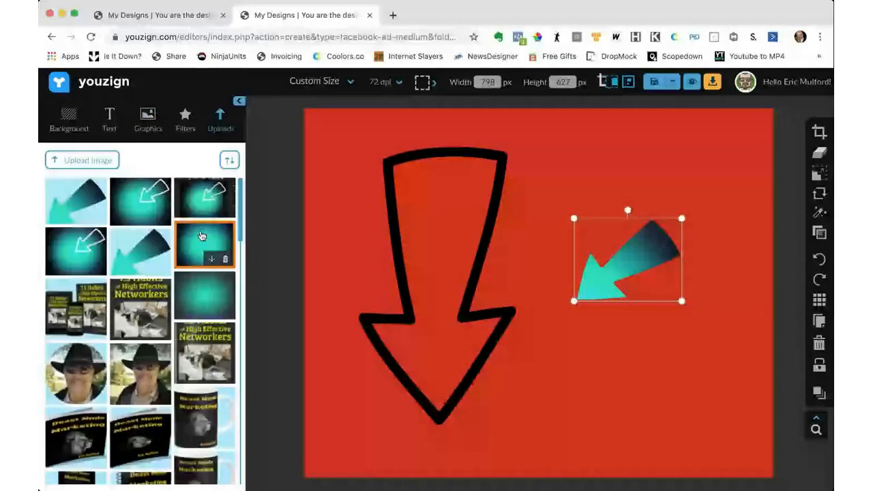
Step: Cover the canvas with the teal radial gradient from the uploads and browse the Arrows vector graphics
left_click(201, 236)
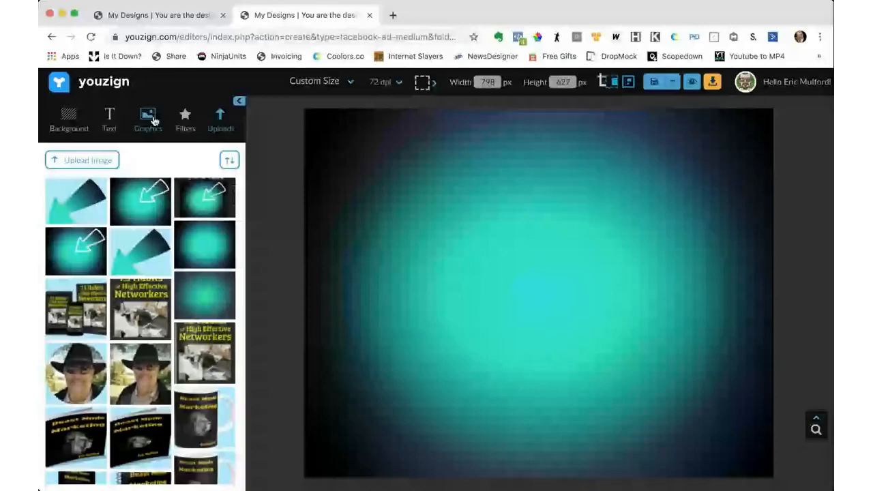
left_click(153, 121)
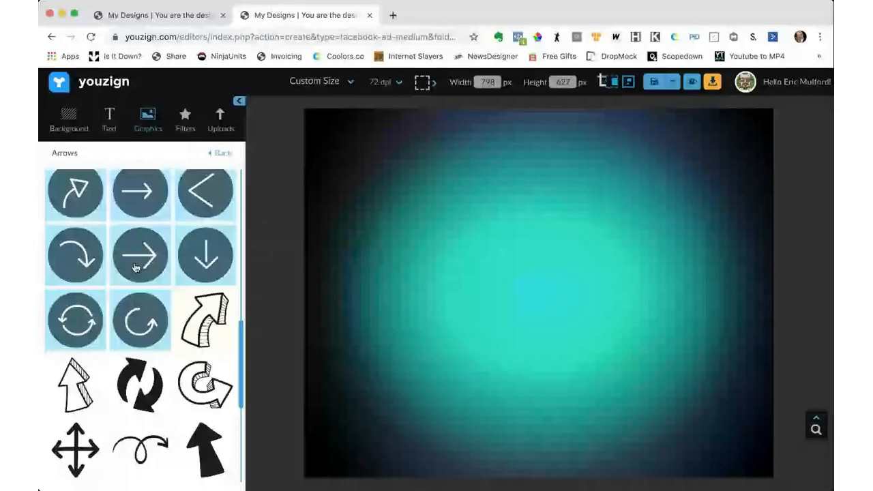
scroll(135, 267, "up", 5)
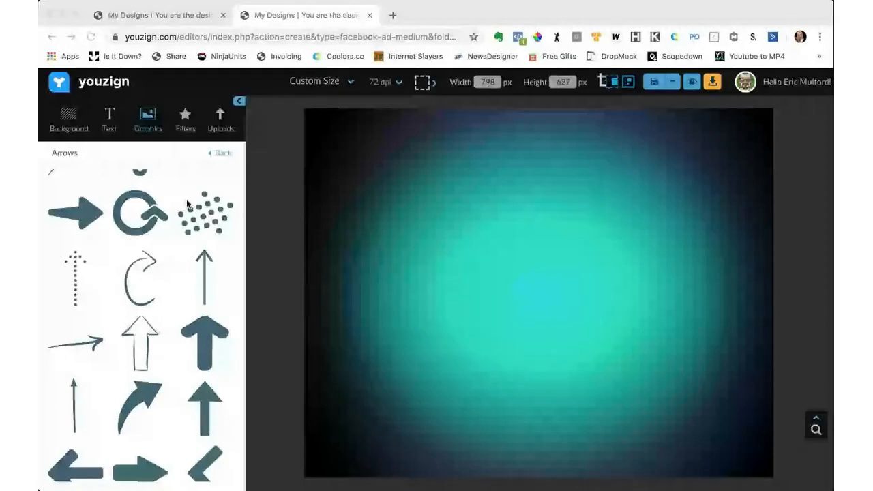
Step: Add the four-pointed star from the Shapes vector category and move it slightly to the middle of the gradient
left_click(219, 154)
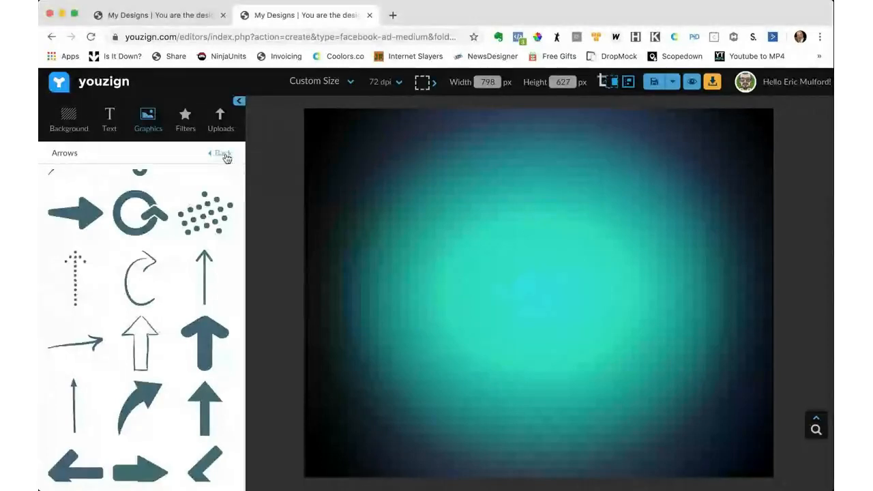
scroll(143, 268, "down", 5)
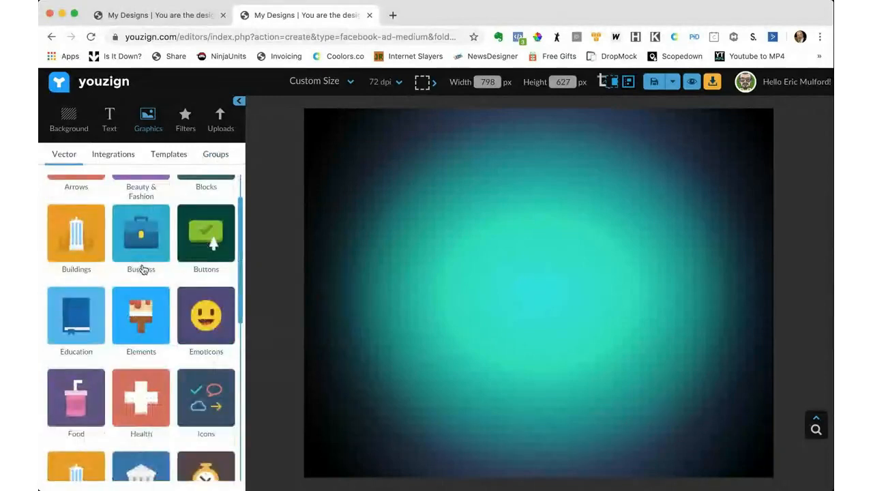
scroll(143, 270, "down", 4)
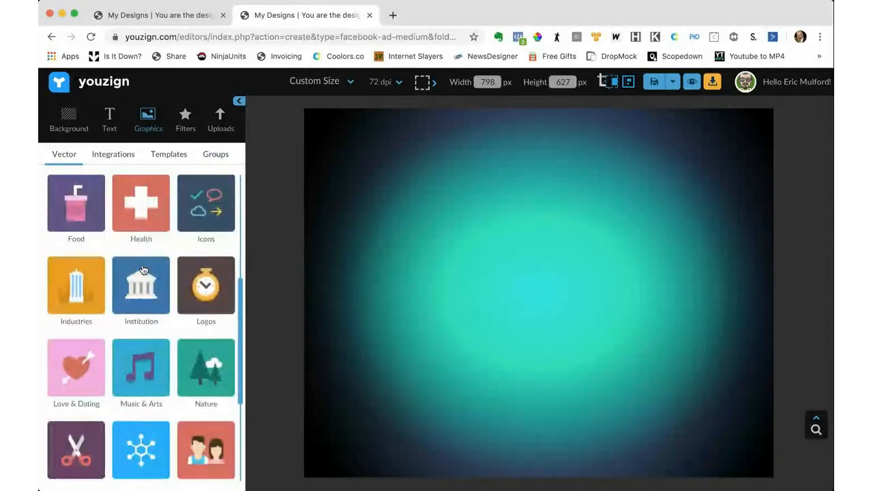
scroll(143, 269, "down", 3)
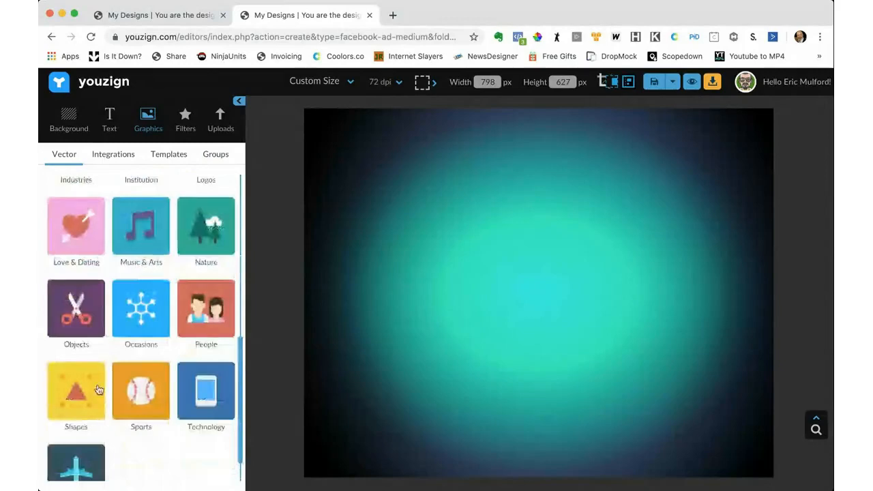
left_click(99, 390)
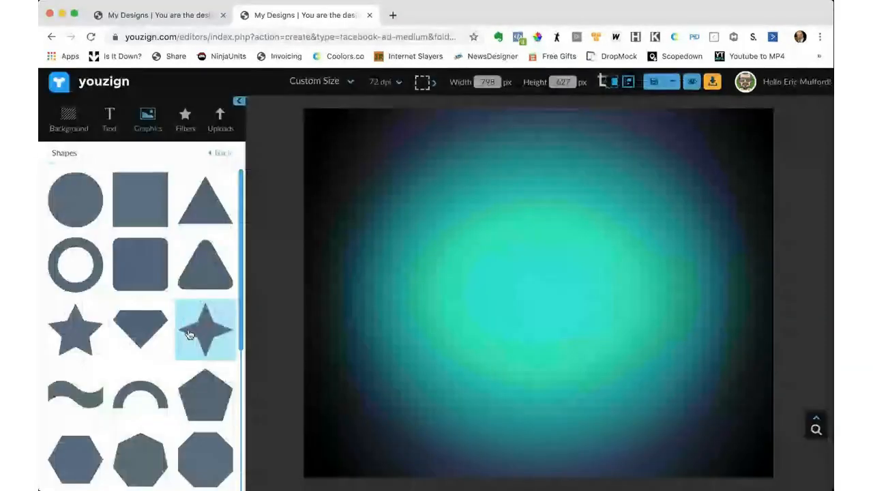
left_click(190, 334)
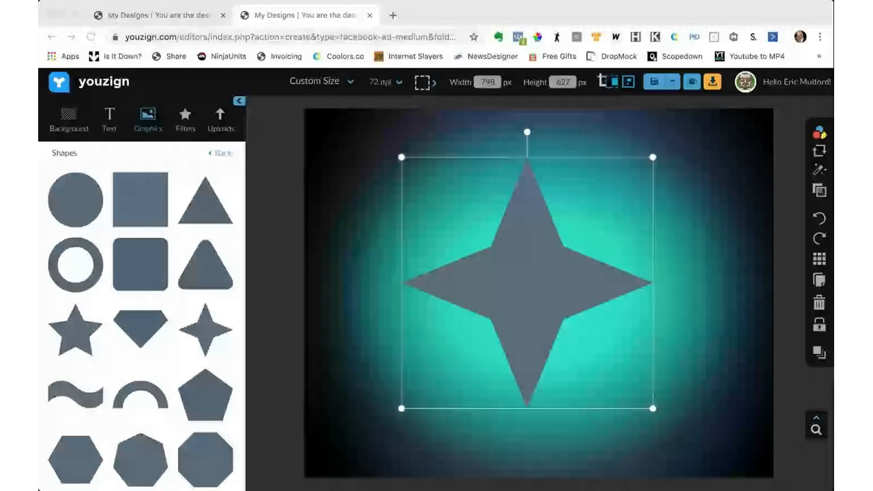
left_click_drag(531, 267, 539, 278)
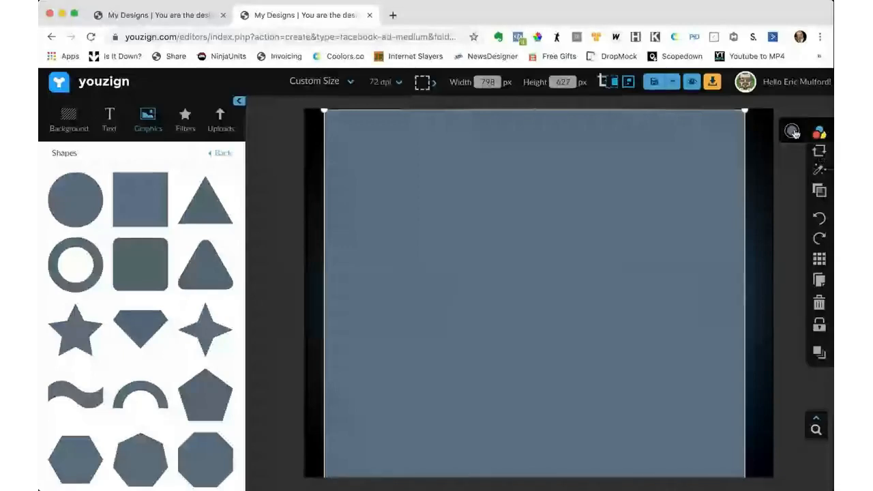
Step: Recolor the large square covering the gradient black and upload the flattened star design to the library
left_click(793, 132)
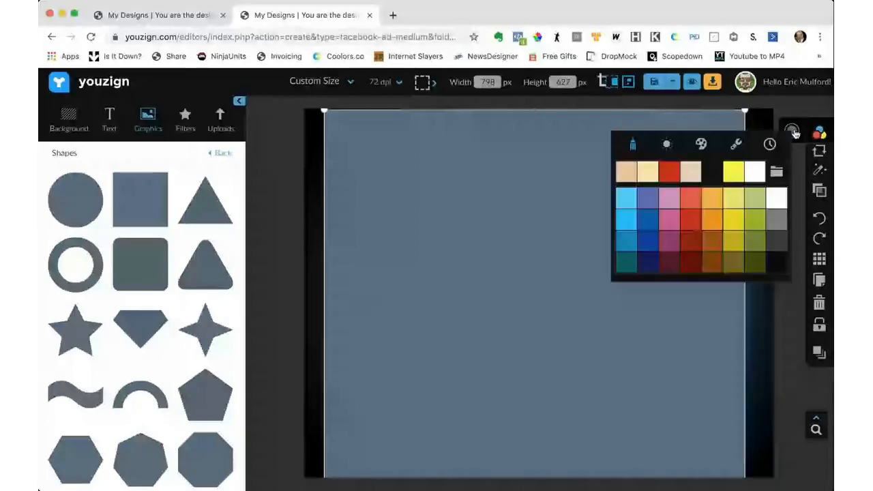
left_click(726, 170)
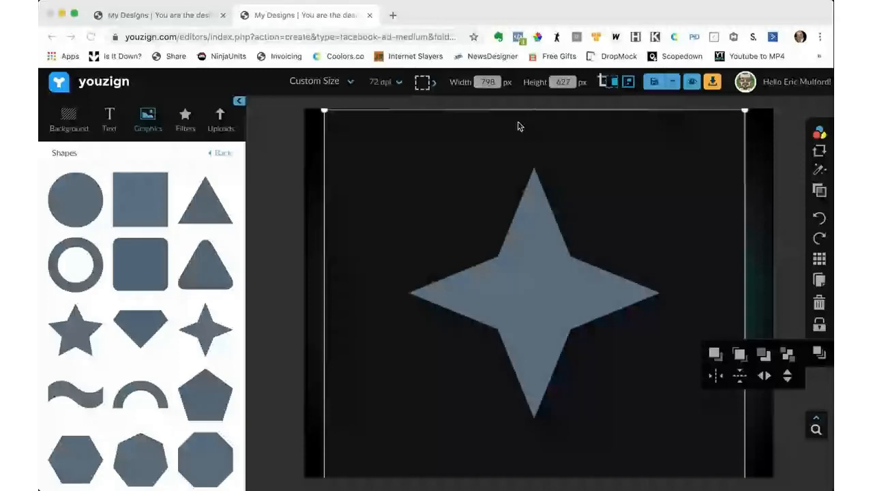
left_click(226, 130)
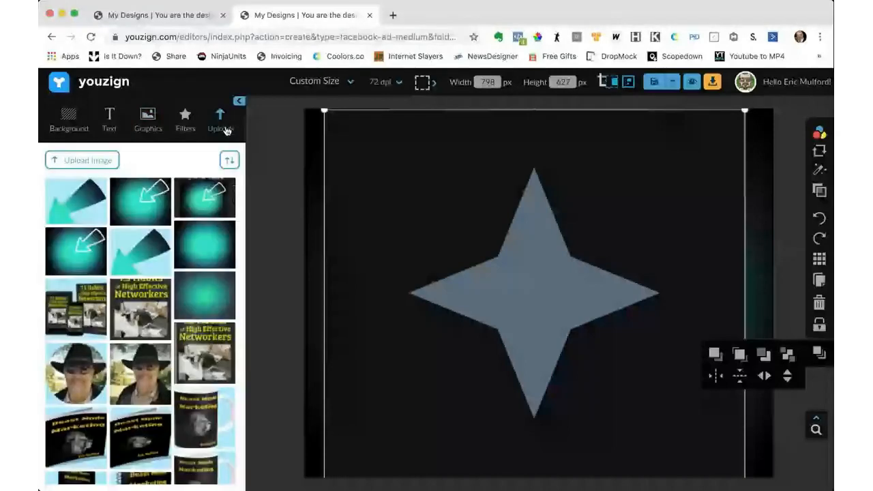
left_click(83, 161)
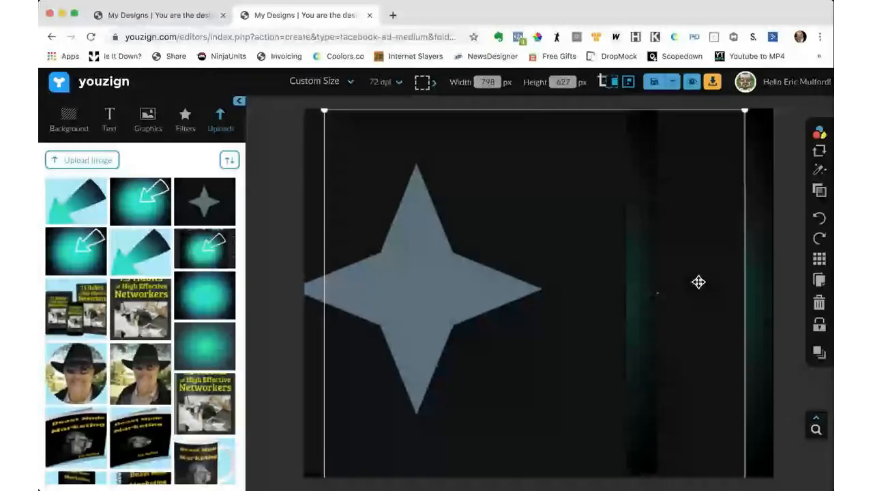
Step: Delete the original square and star shapes beneath the uploaded flattened image and move that image back over the gradient
left_click_drag(699, 281, 482, 254)
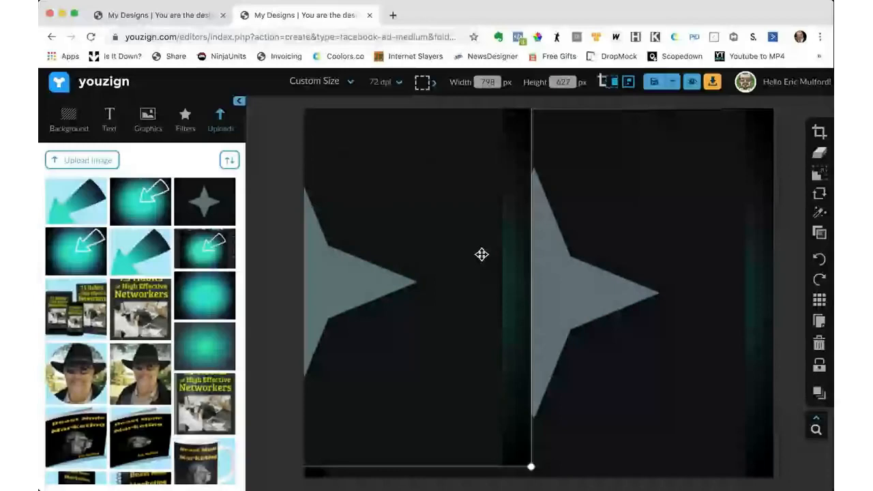
key("Delete")
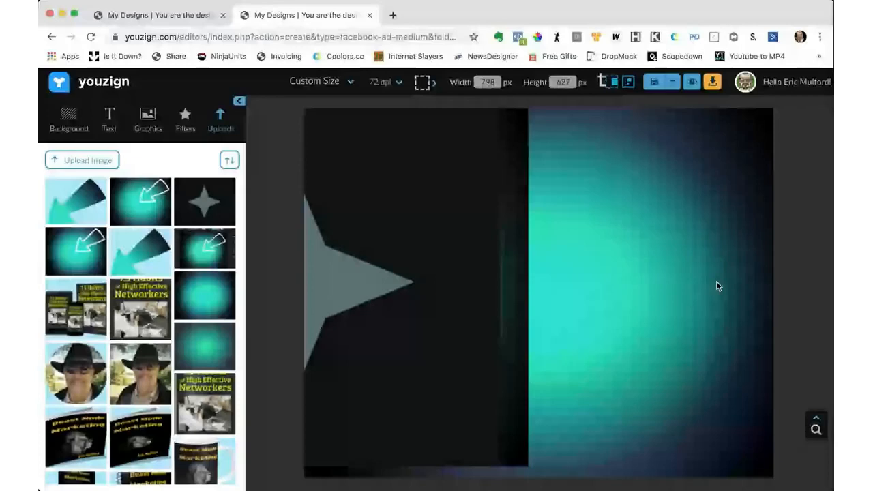
left_click(448, 243)
left_click_drag(448, 243, 693, 253)
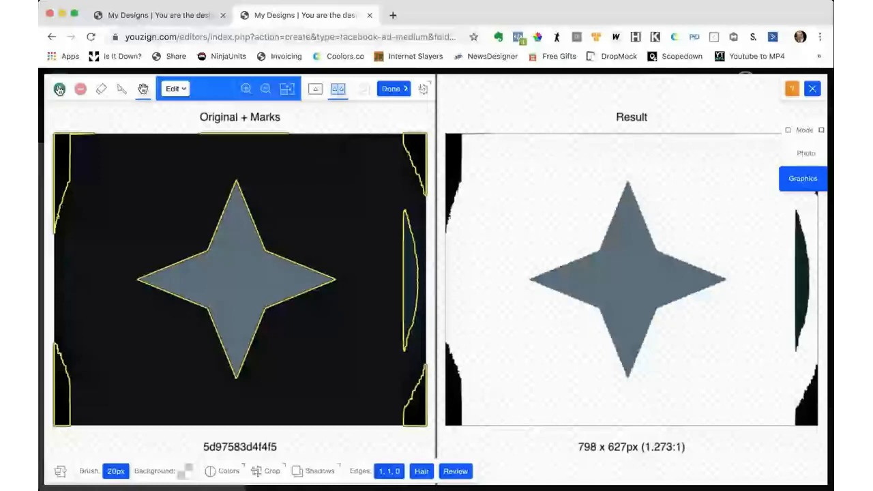
Step: Cut the star out of the flattened image by marking the dark background to keep and the star to remove, and apply the result
left_click(59, 89)
left_click_drag(229, 279, 263, 271)
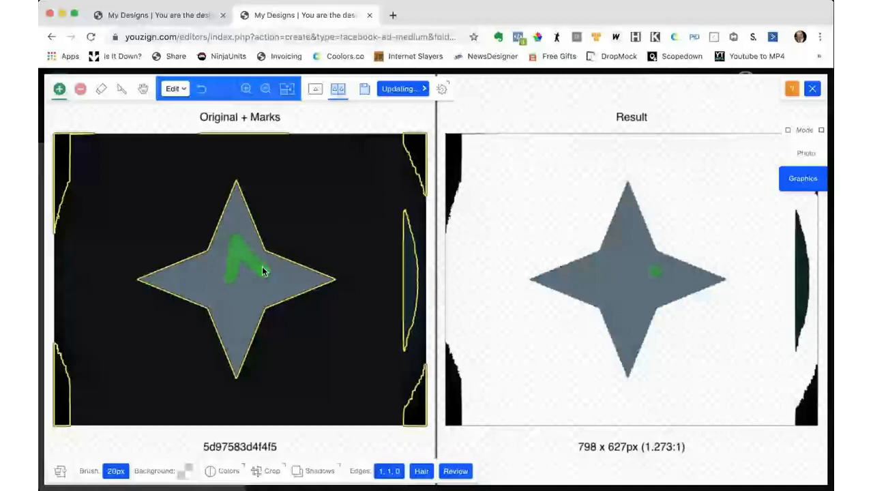
left_click(205, 90)
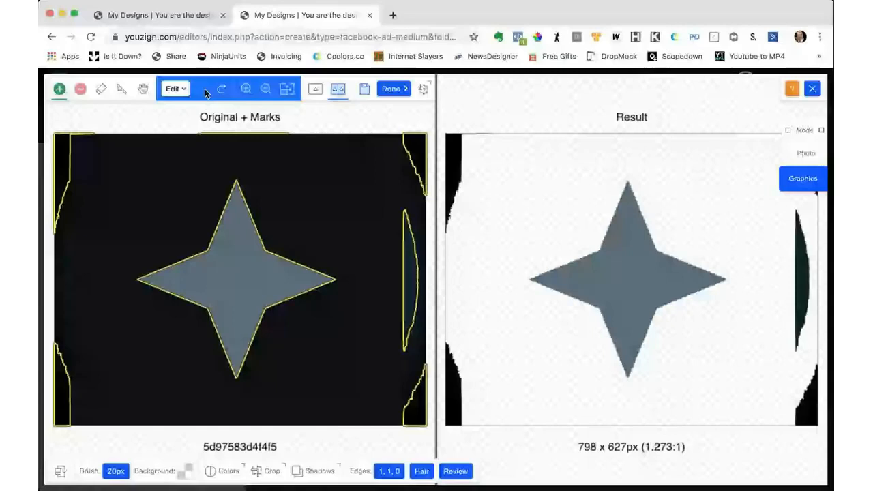
left_click(409, 156)
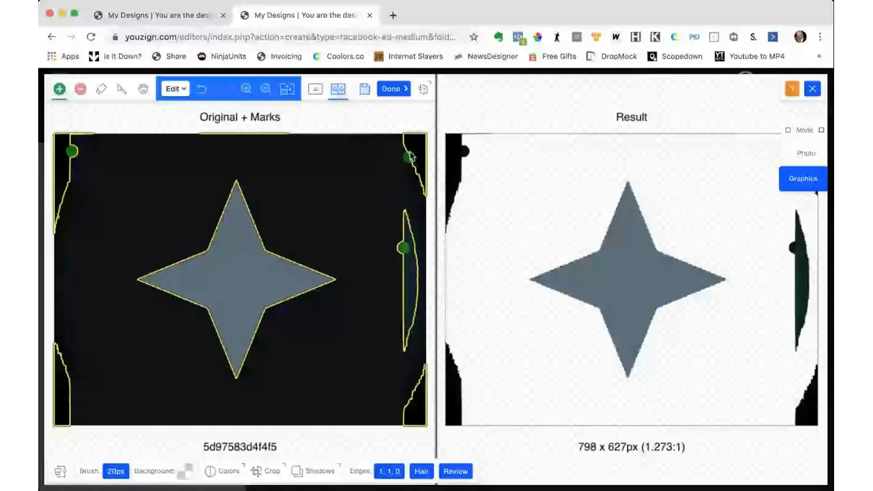
left_click_drag(399, 144, 419, 189)
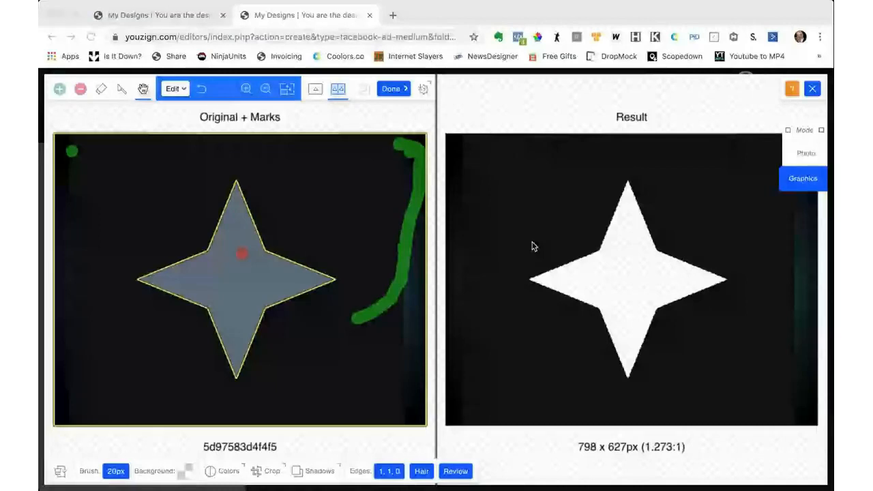
left_click(391, 88)
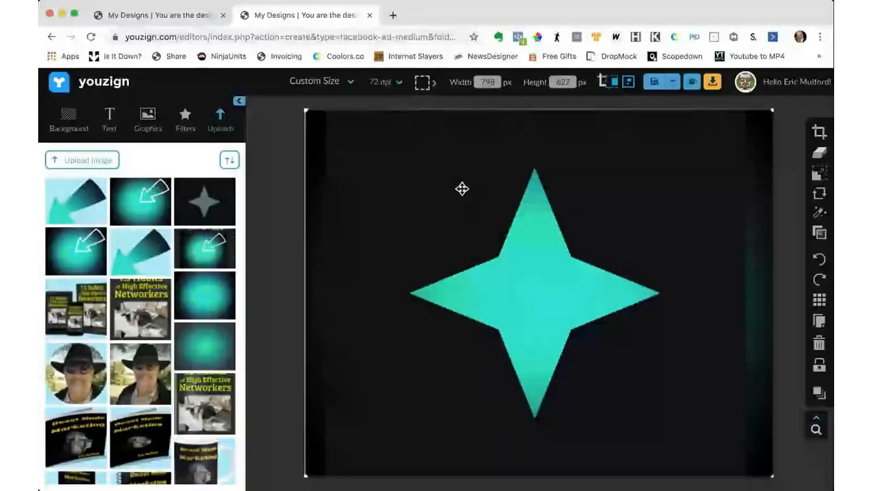
Step: Enlarge the black image with the star-shaped hole beyond the canvas edges and center the hole over the gradient
left_click_drag(461, 189, 461, 184)
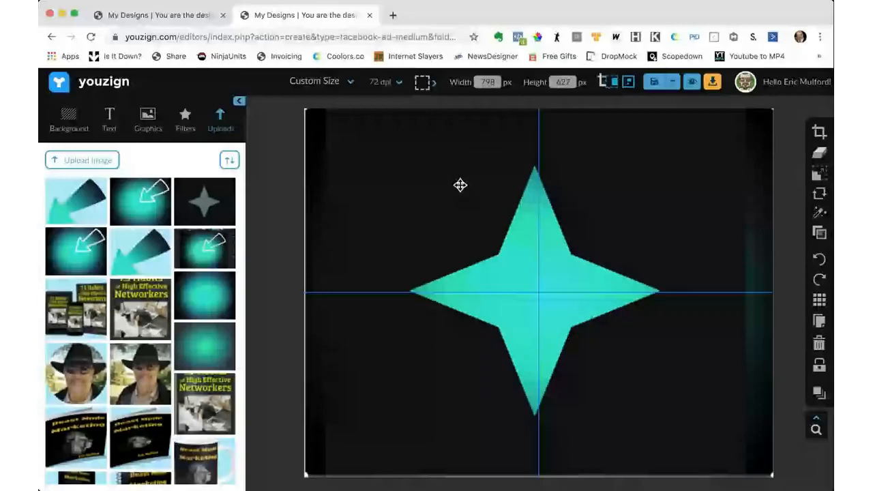
left_click_drag(461, 184, 461, 186)
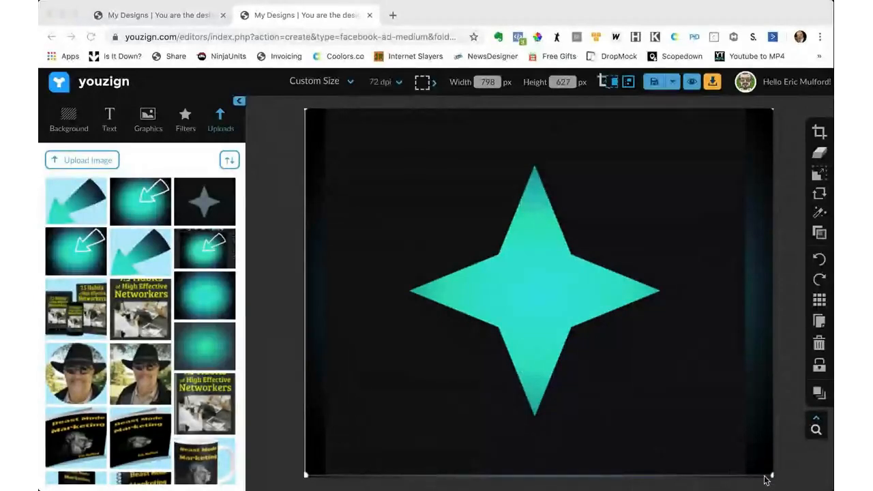
left_click_drag(771, 474, 817, 490)
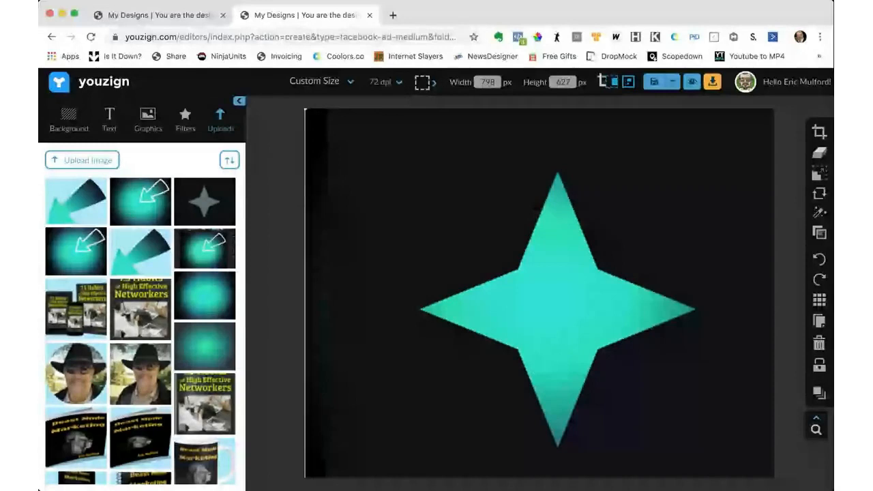
left_click_drag(505, 312, 488, 290)
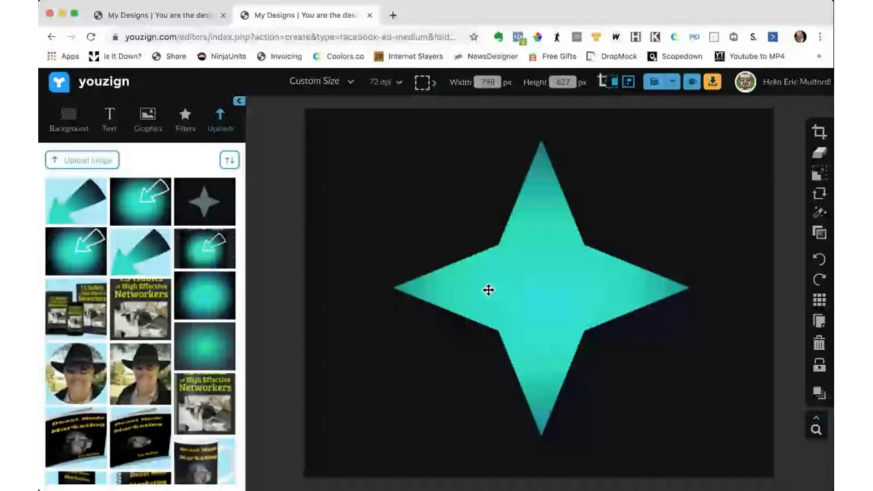
Step: Download the gradient star design as a JPG and upload the file to the image library
left_click(712, 82)
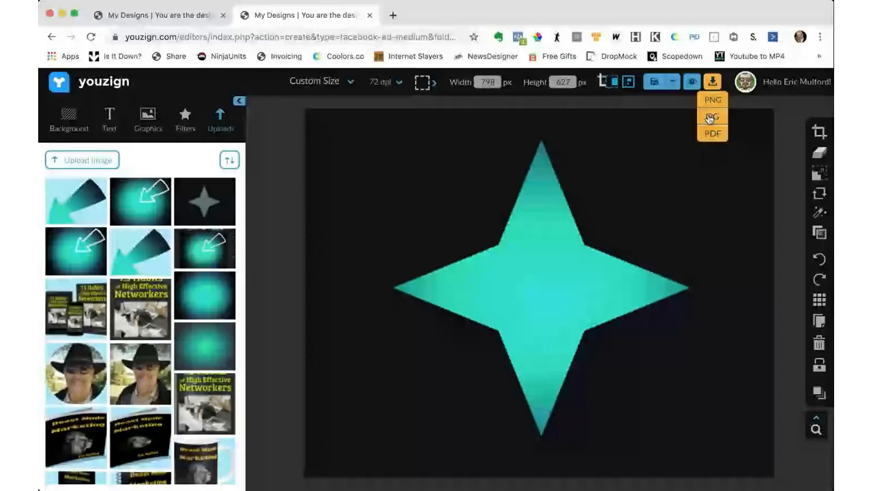
left_click(709, 117)
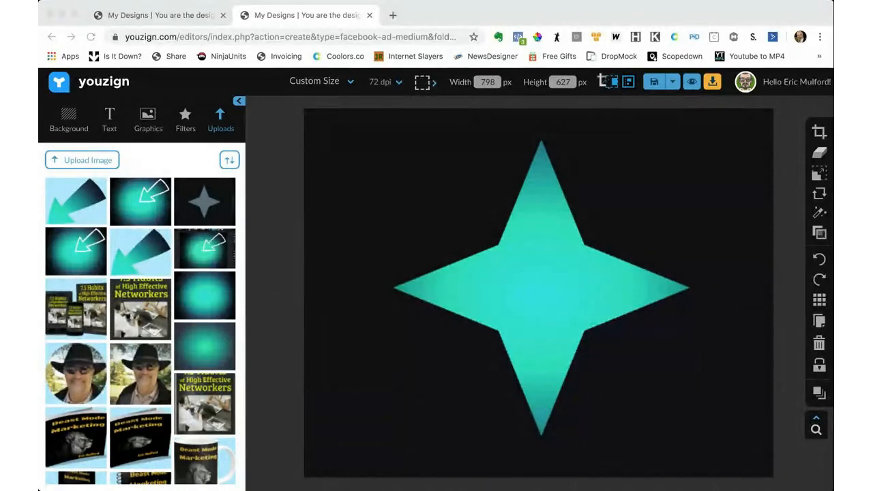
left_click(575, 268)
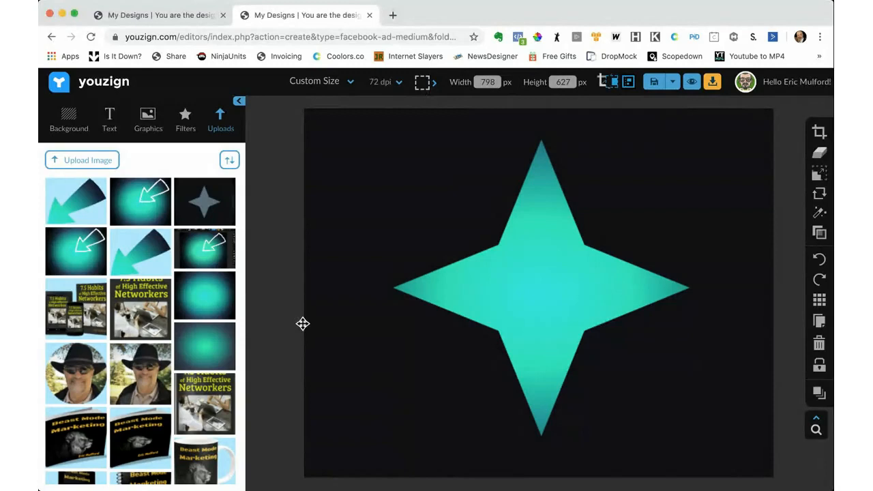
left_click(96, 164)
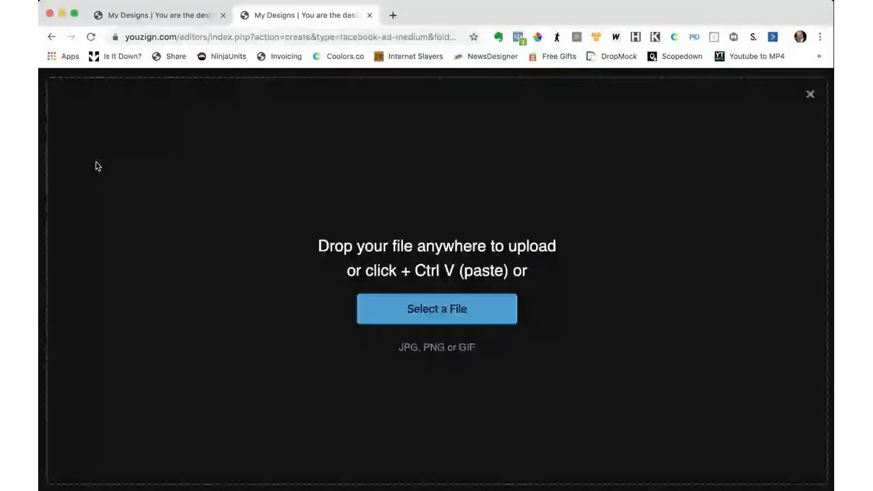
left_click(443, 311)
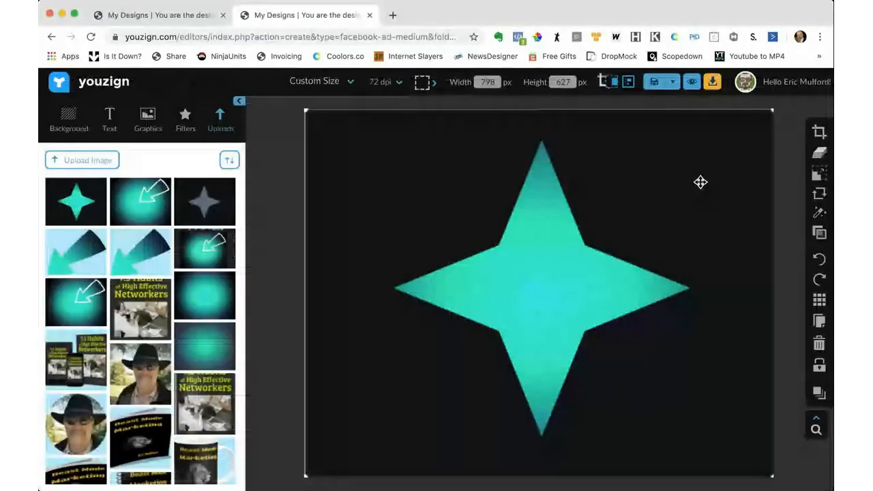
Step: Shift the uploaded gradient star image to the left of the canvas and delete the black cutout layer beneath it
left_click_drag(499, 217, 503, 205)
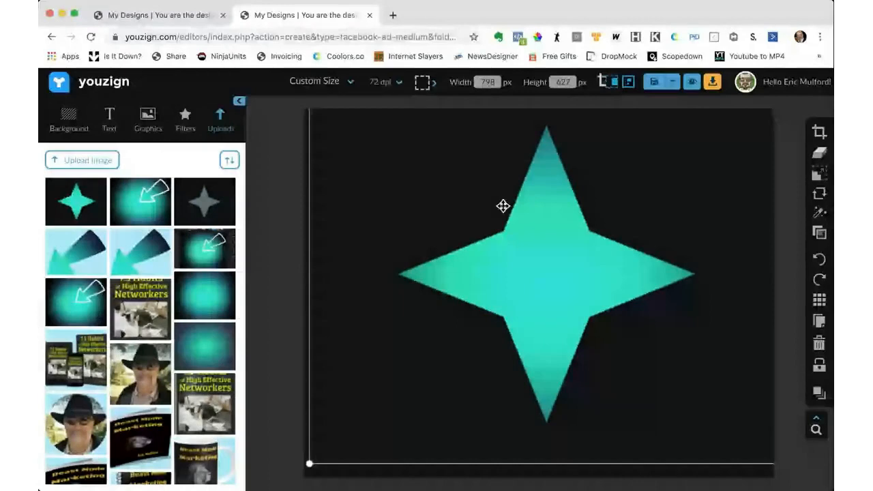
left_click_drag(503, 206, 503, 209)
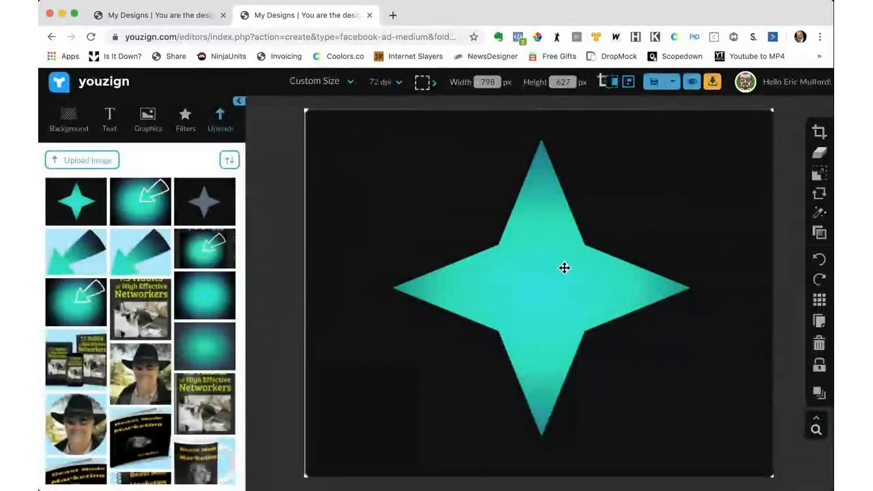
left_click_drag(565, 268, 405, 260)
left_click(689, 292)
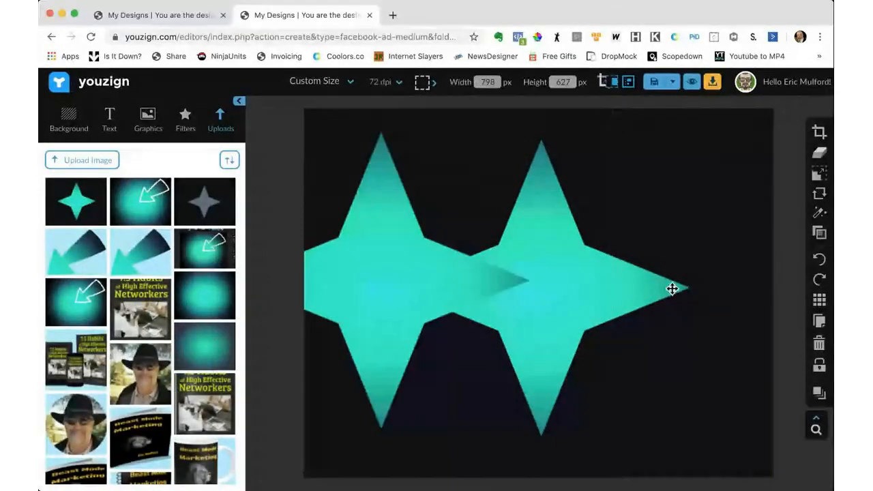
left_click(827, 345)
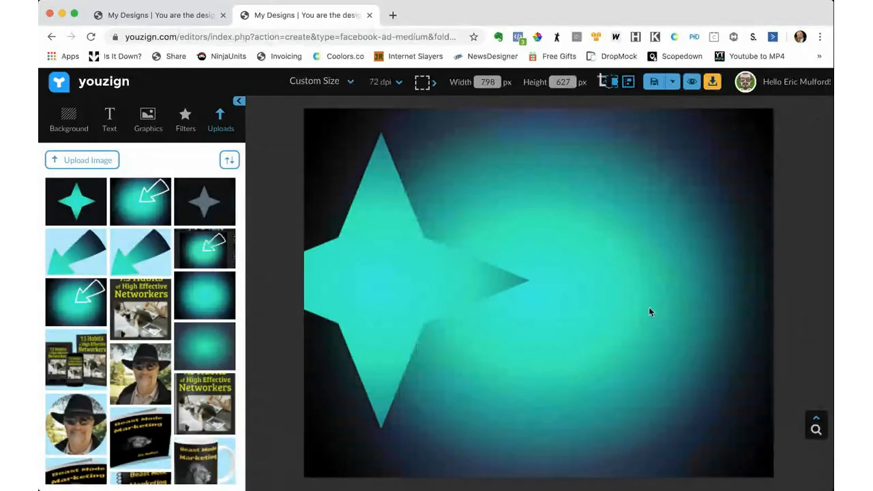
Step: Delete the gradient background layer and move the gradient star to the center of the red canvas
left_click(810, 343)
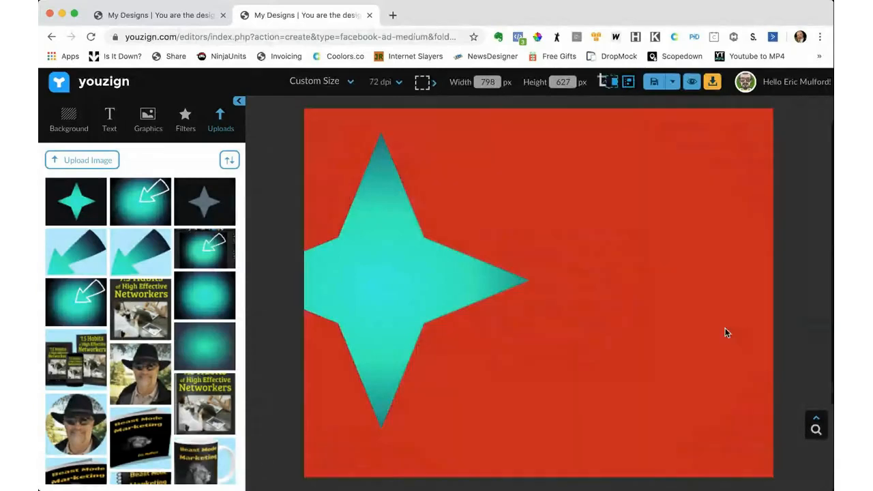
left_click(370, 266)
left_click_drag(369, 267, 531, 274)
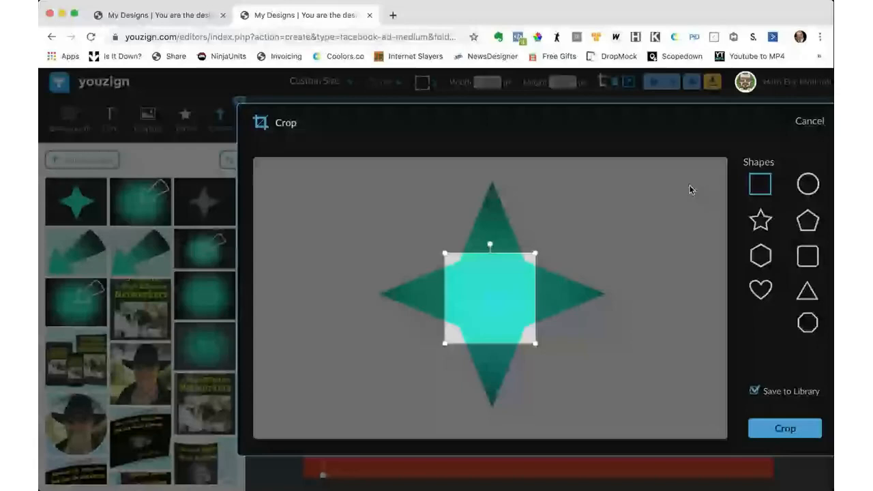
Step: Crop the gradient star image with a rectangle fitted closely around the star's four points, saving the result to the library
left_click_drag(480, 294, 468, 229)
left_click_drag(479, 278, 480, 403)
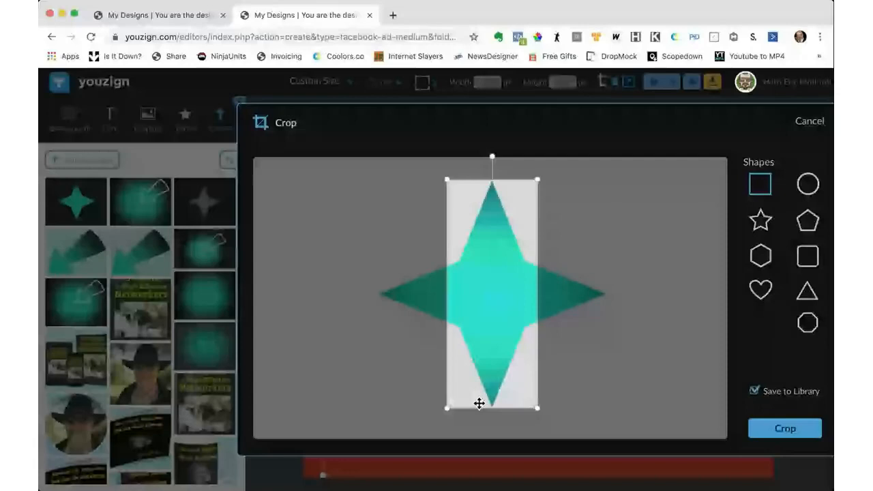
left_click_drag(448, 304, 380, 292)
left_click_drag(538, 294, 611, 296)
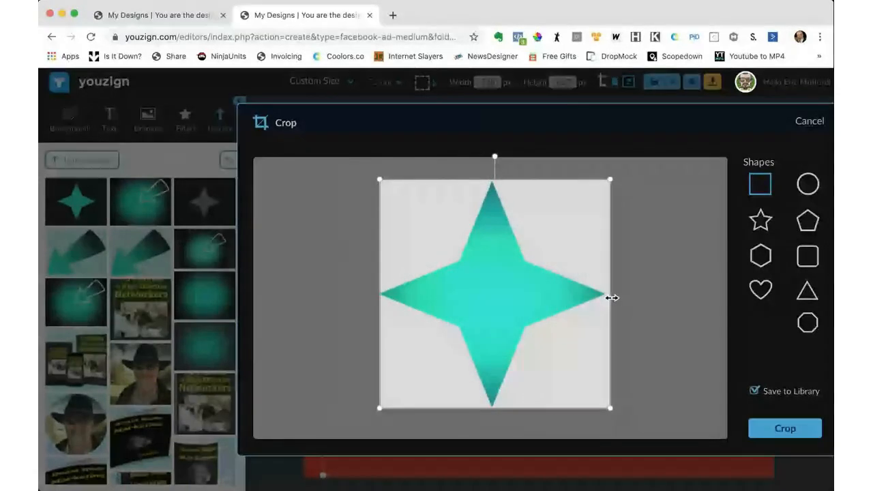
left_click(785, 428)
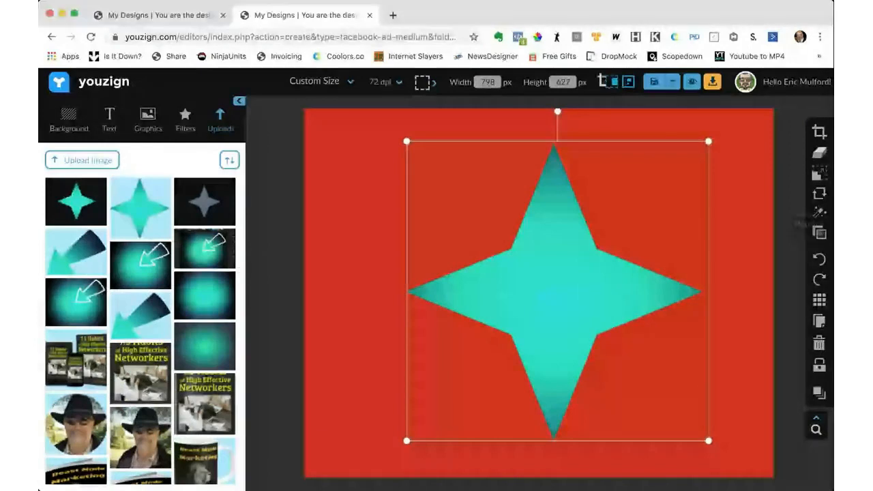
Step: Try a four-pointed star shape with a black border of size 11 over the gradient star, and delete the shape
left_click(204, 298)
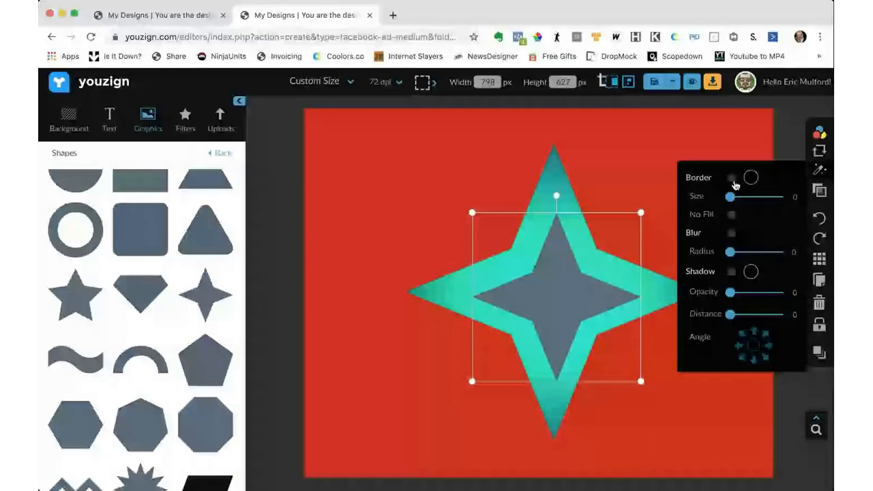
left_click(732, 178)
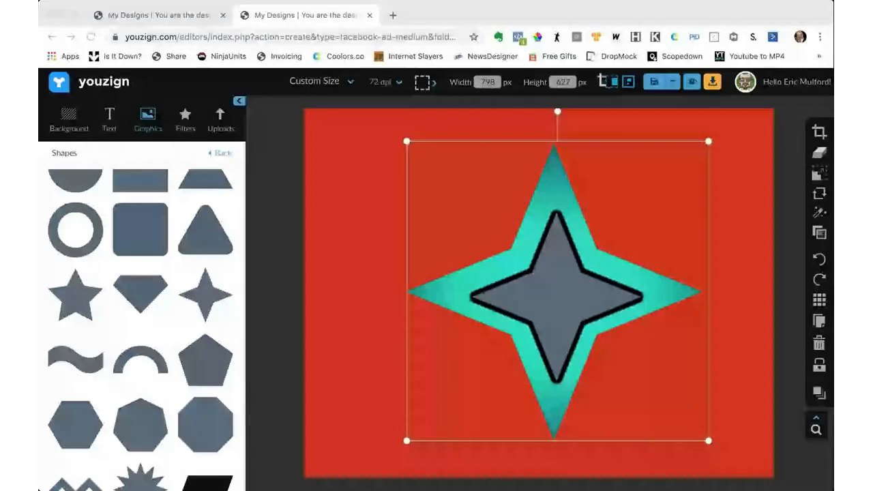
left_click(581, 296)
left_click(822, 171)
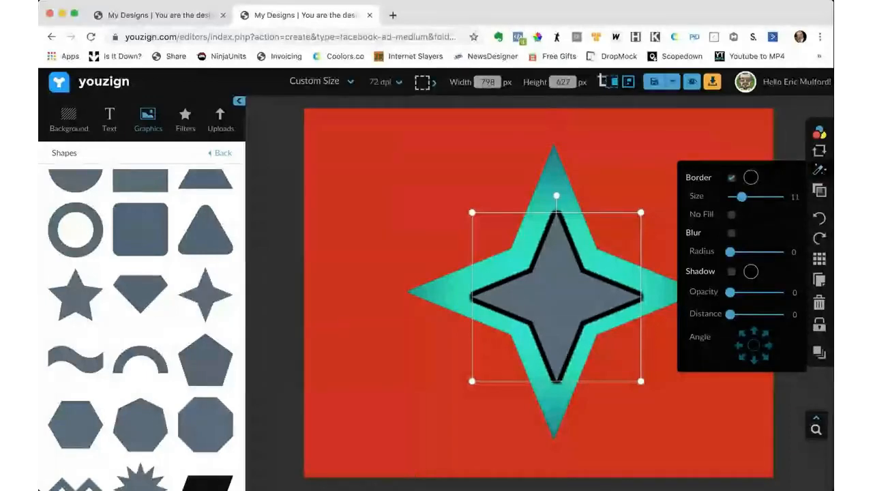
left_click(576, 305)
left_click(728, 422)
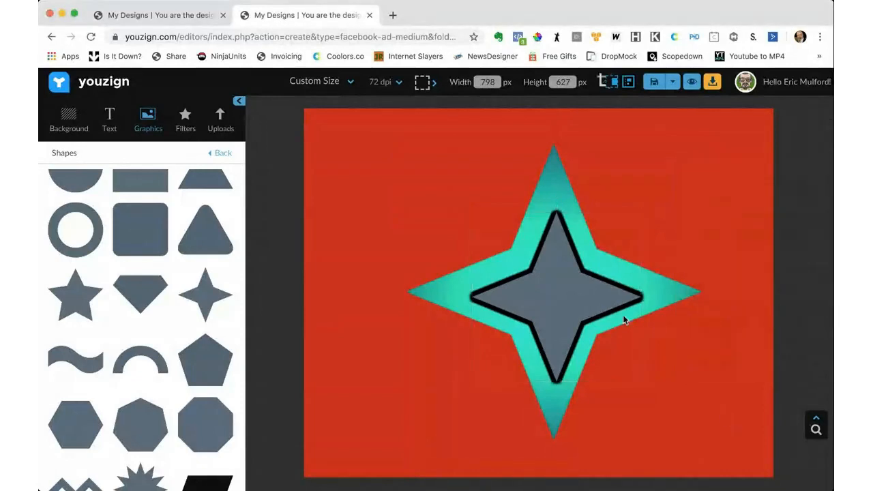
left_click(590, 304)
left_click(820, 304)
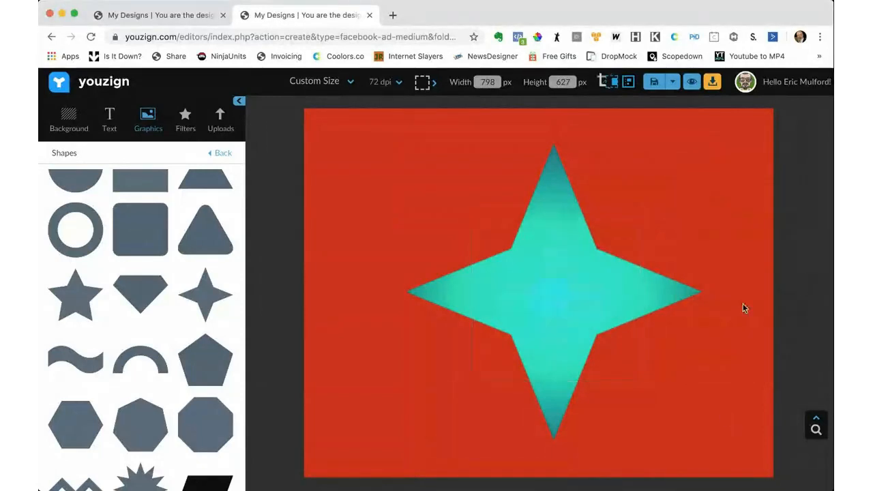
Step: Return to the vector graphics categories and move the gradient star slightly up and to the left on the canvas
left_click(568, 281)
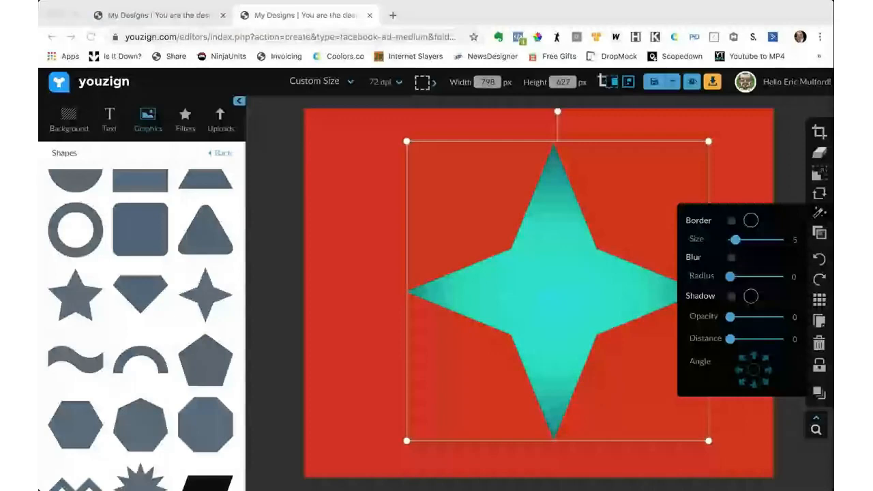
left_click(553, 280)
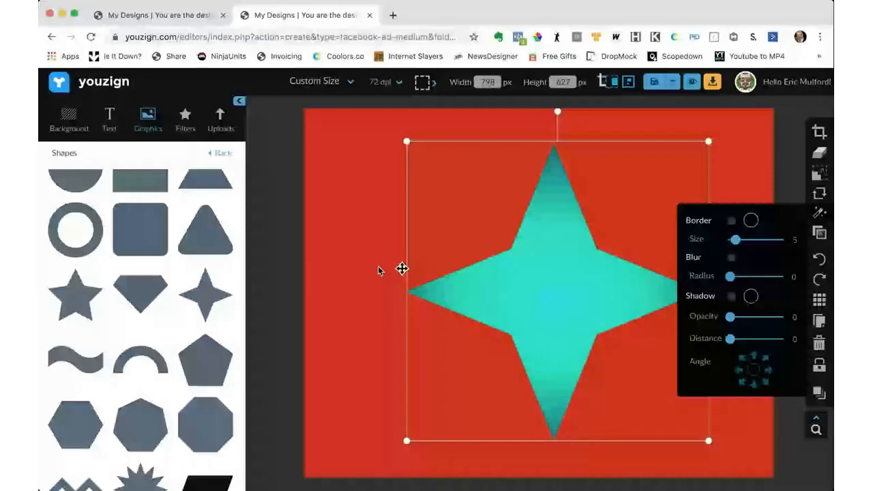
scroll(94, 149, "up", 2)
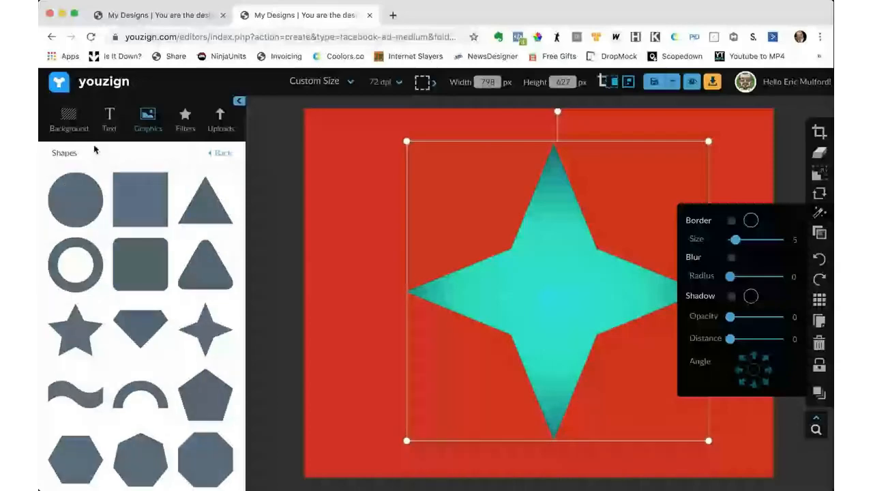
left_click(220, 153)
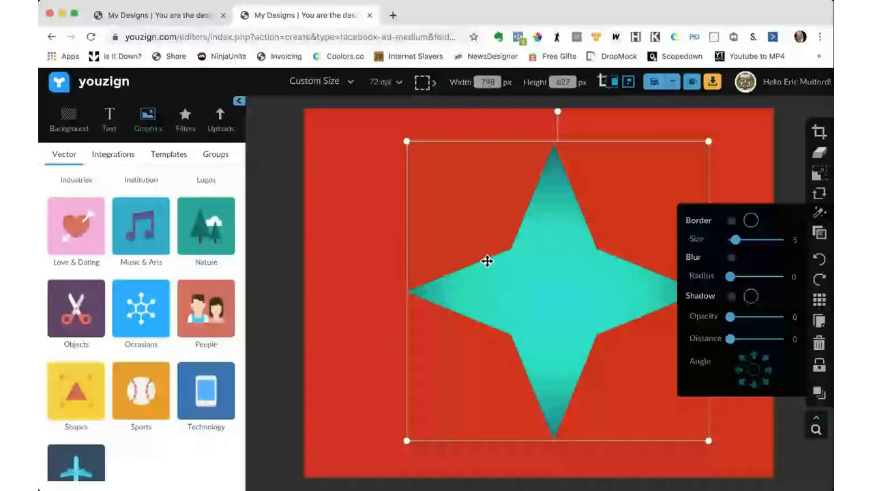
left_click_drag(487, 261, 436, 243)
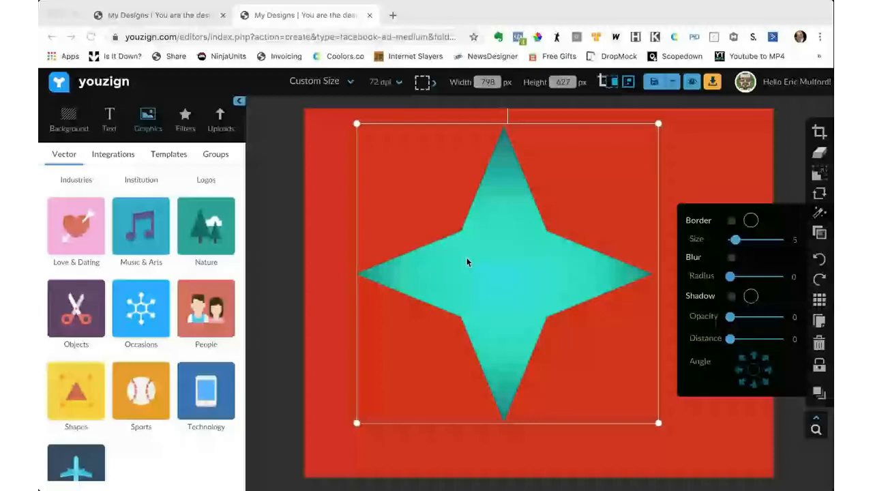
Step: Add a drop shadow to the gradient star with an opacity of 45 and a distance of 16
left_click(409, 276)
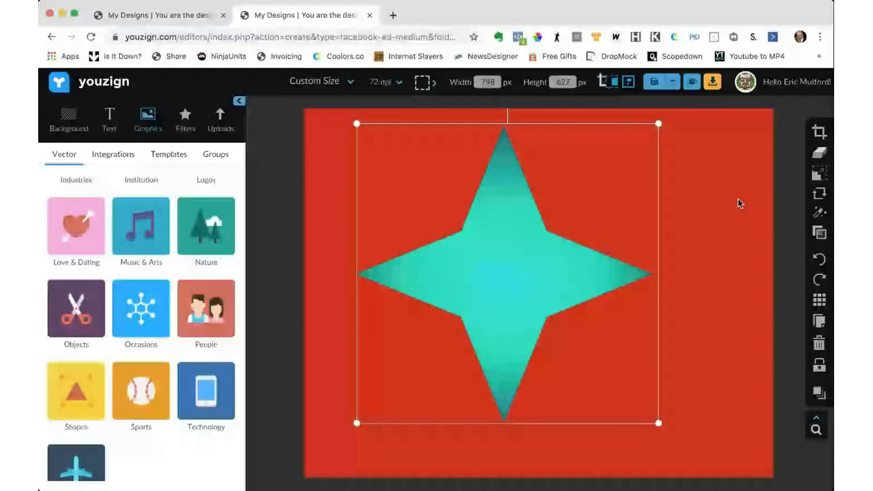
left_click(821, 215)
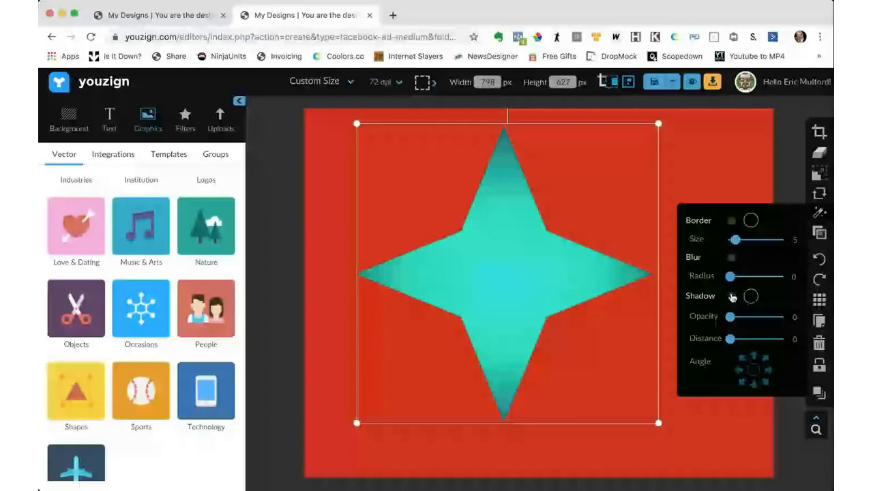
left_click(731, 297)
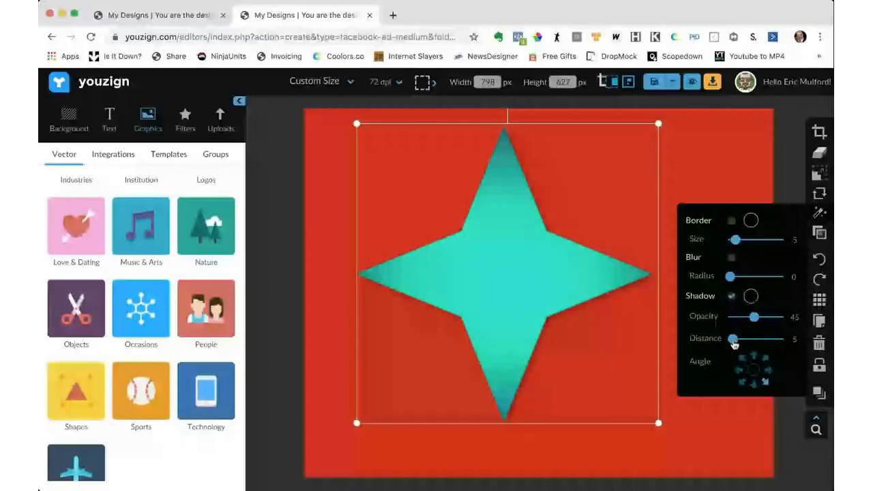
left_click_drag(734, 344, 759, 345)
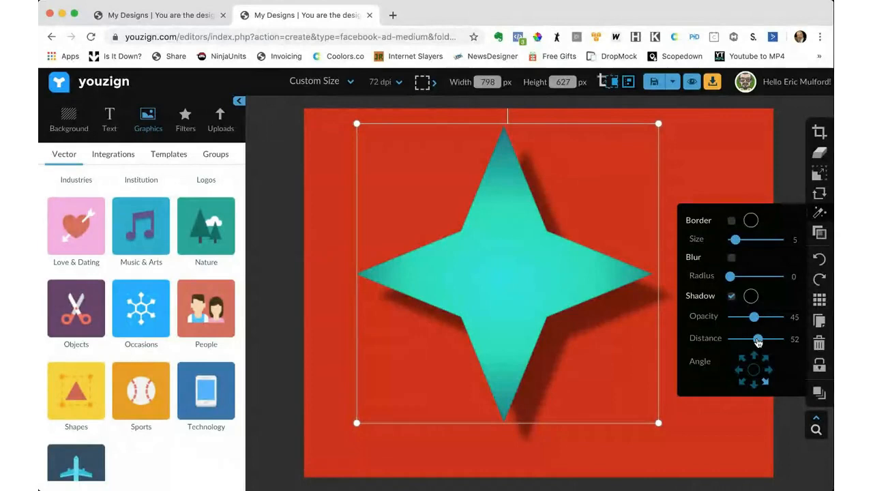
left_click_drag(759, 343, 739, 339)
Step: Test the blur effect at radius 0 and a border on the star image, and switch the border and shadow off
left_click(730, 258)
mouse_move(731, 276)
left_mouse_down()
mouse_move(755, 282)
mouse_move(718, 284)
left_mouse_up()
left_click(731, 220)
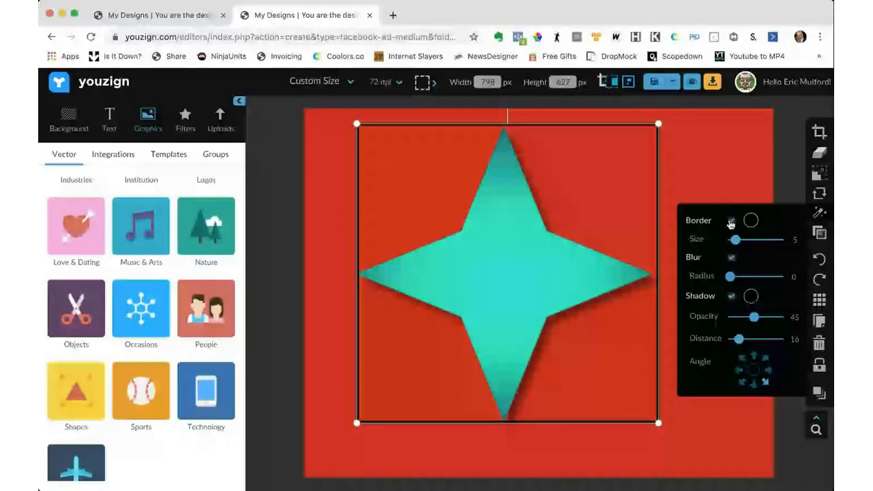
left_click(730, 222)
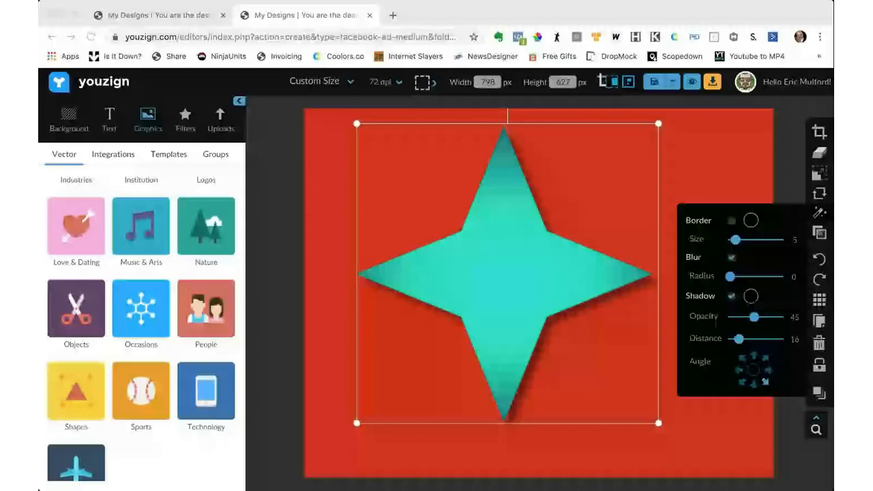
left_click(732, 296)
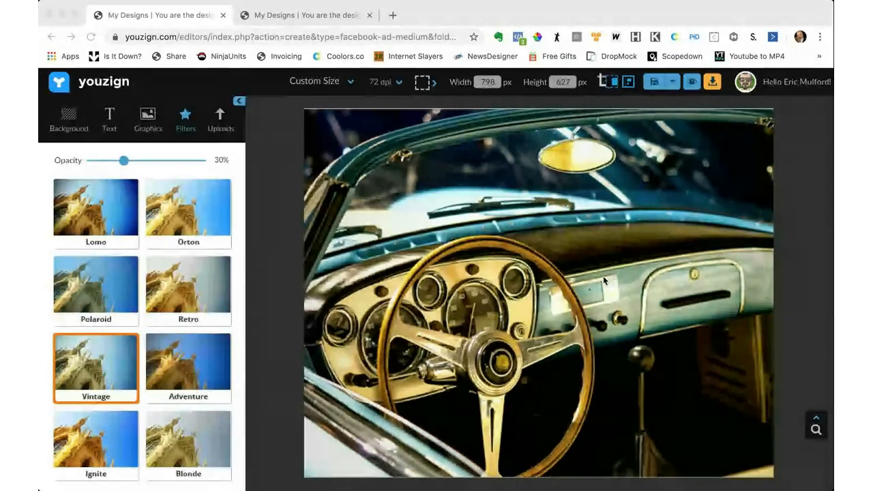
Step: In the car dashboard design, reset the photo's filter to Original
left_click(604, 281)
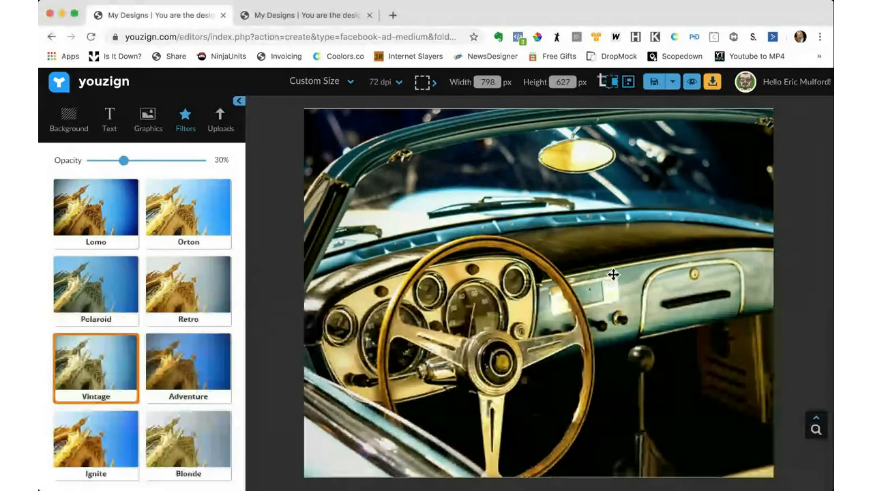
scroll(120, 214, "up", 3)
left_click(119, 214)
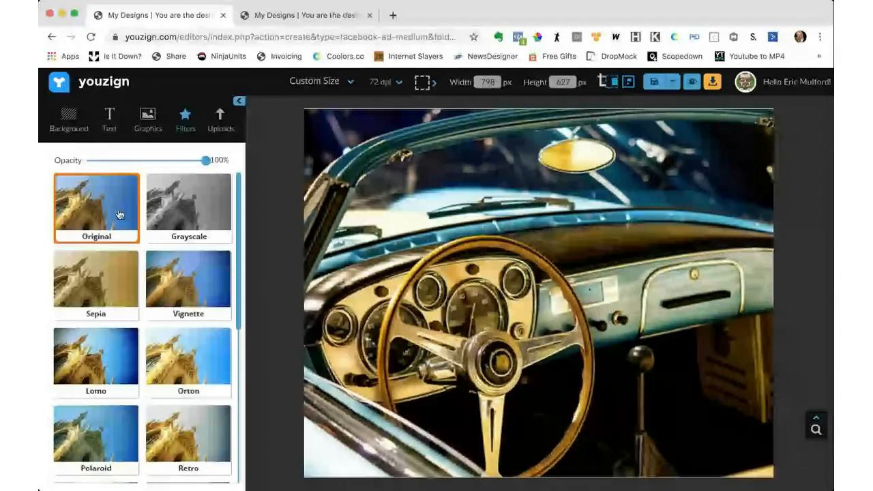
Step: Apply the Grayscale filter to the car photo, try it at 76% opacity, and set it back to 100%
left_click(195, 207)
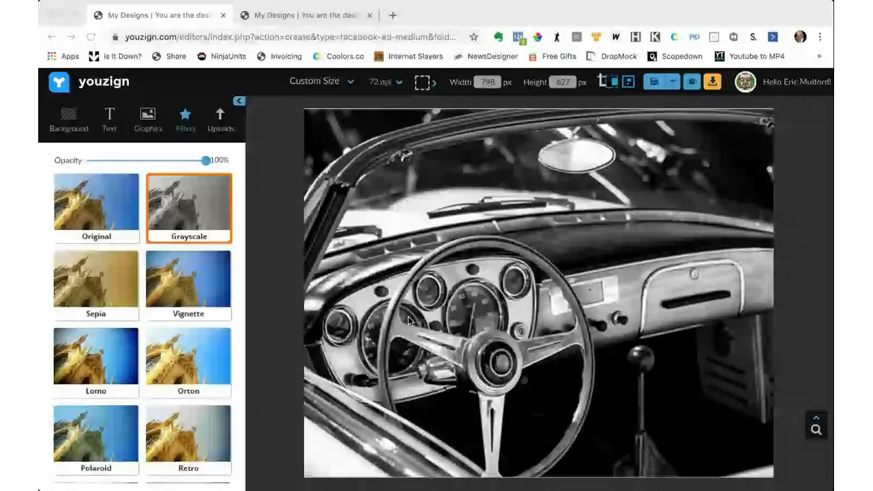
left_click(204, 165)
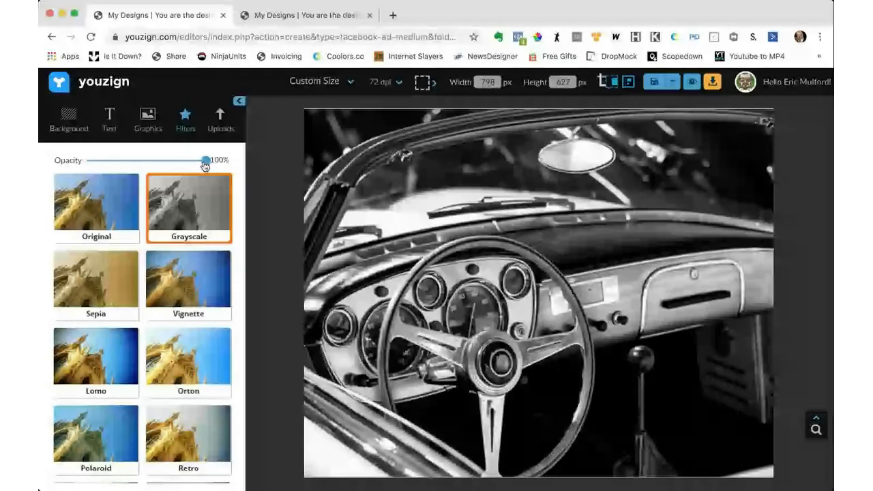
left_click_drag(204, 166, 177, 161)
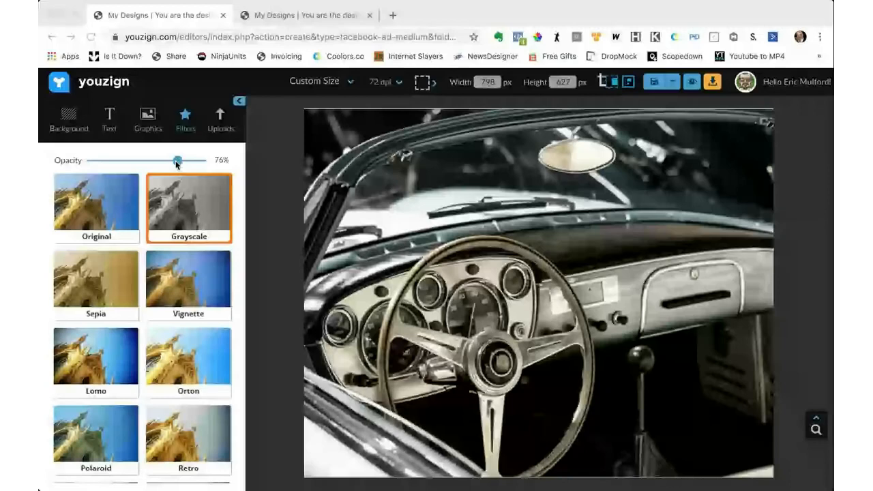
left_click_drag(176, 161, 205, 161)
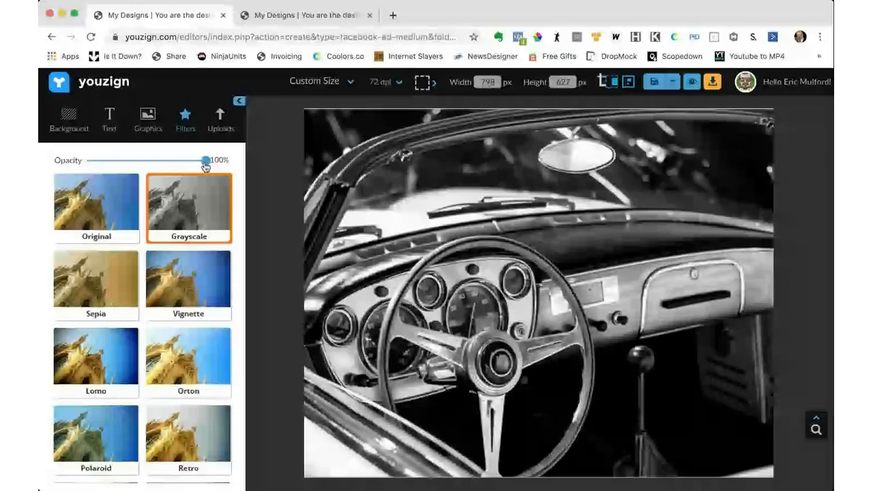
Step: Apply the Sepia filter to the car photo, lower its opacity to about 27%, and nudge it slightly up
left_click_drag(205, 161, 184, 161)
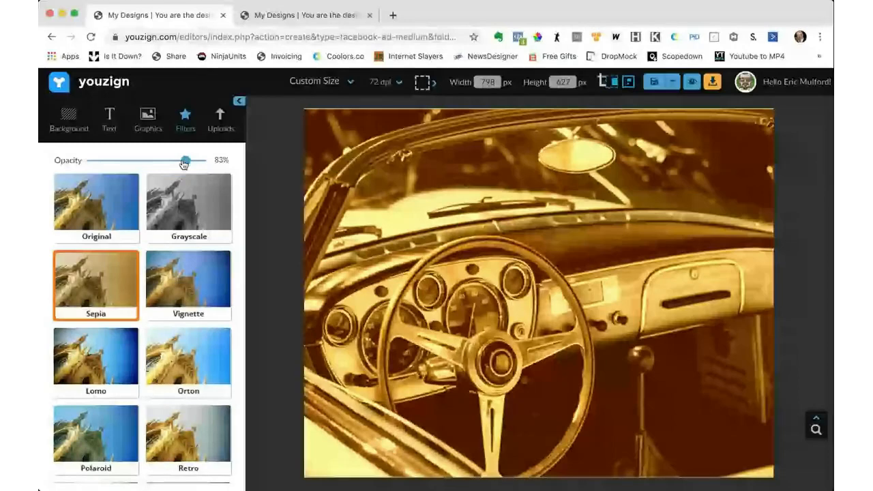
left_click_drag(184, 164, 121, 161)
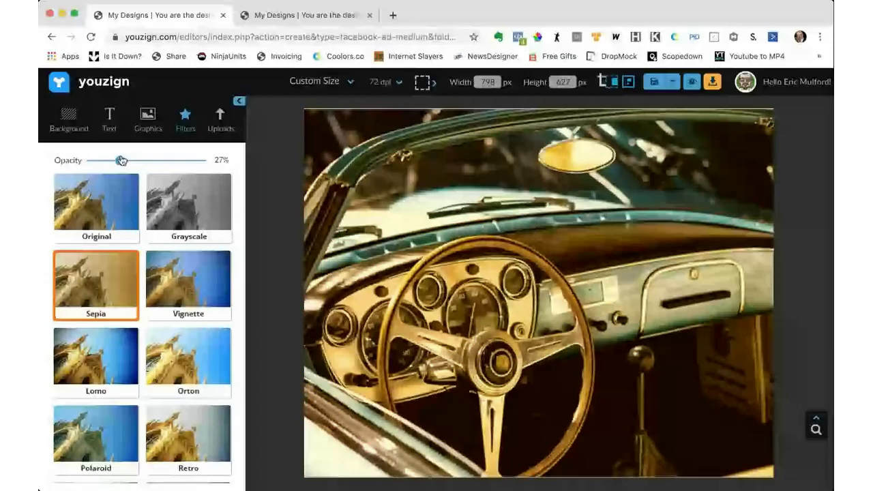
left_click_drag(120, 161, 125, 161)
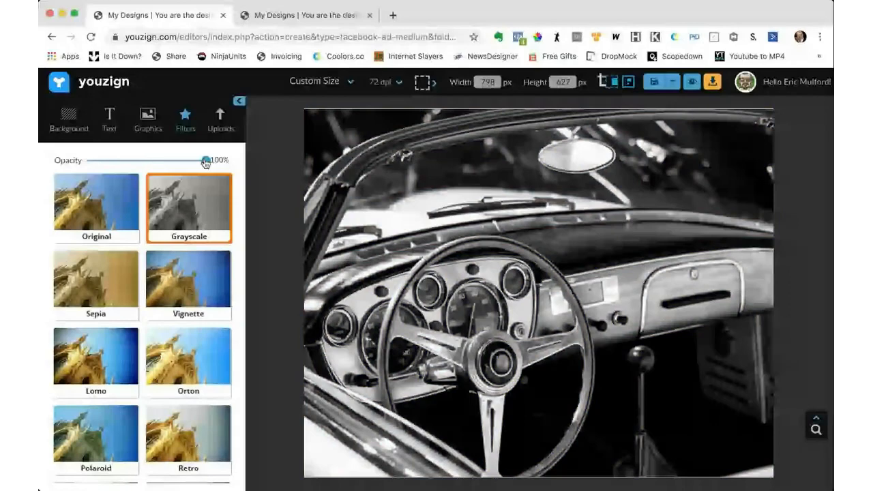
Step: Try the Grayscale filter at 70% opacity on the car photo, and switch to the Vignette filter
left_click_drag(205, 162, 169, 163)
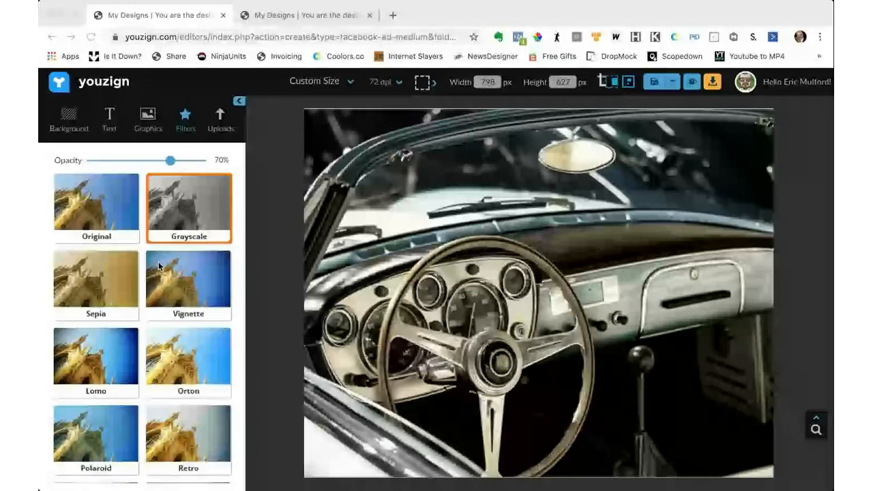
left_click(158, 266)
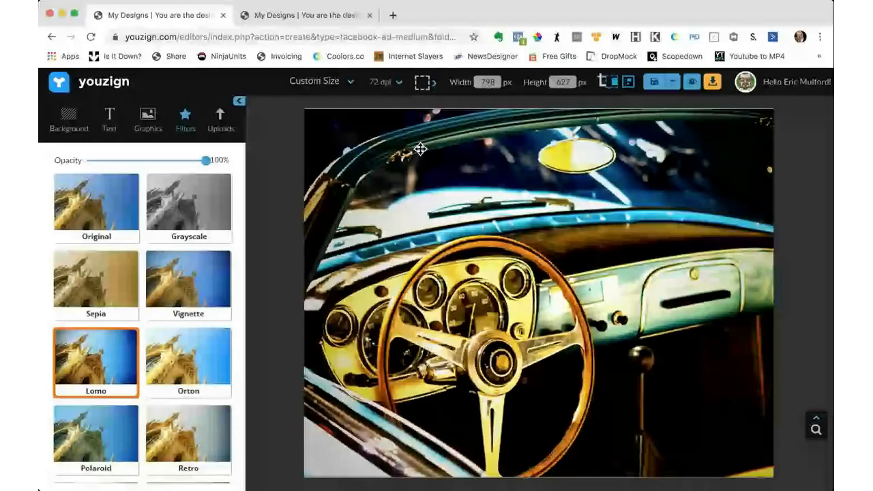
Step: Apply the Lomo filter to the car photo and reduce its opacity to 30%
left_click_drag(206, 159, 156, 159)
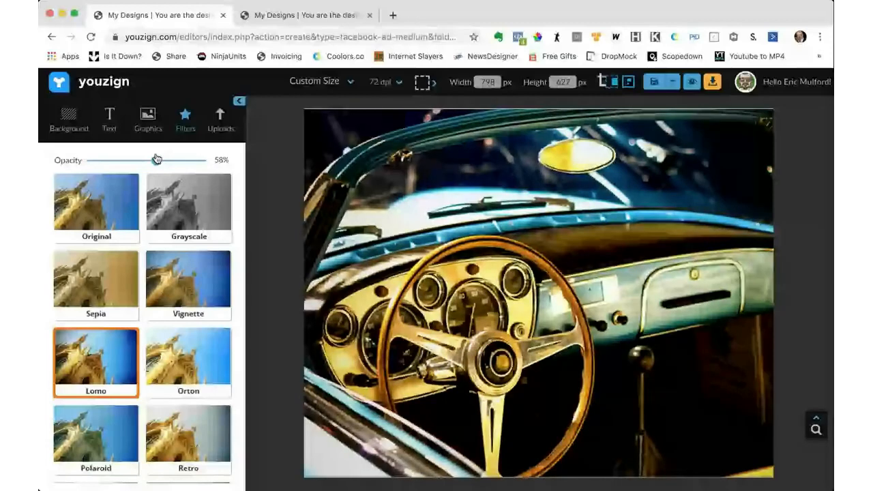
left_click_drag(156, 159, 123, 159)
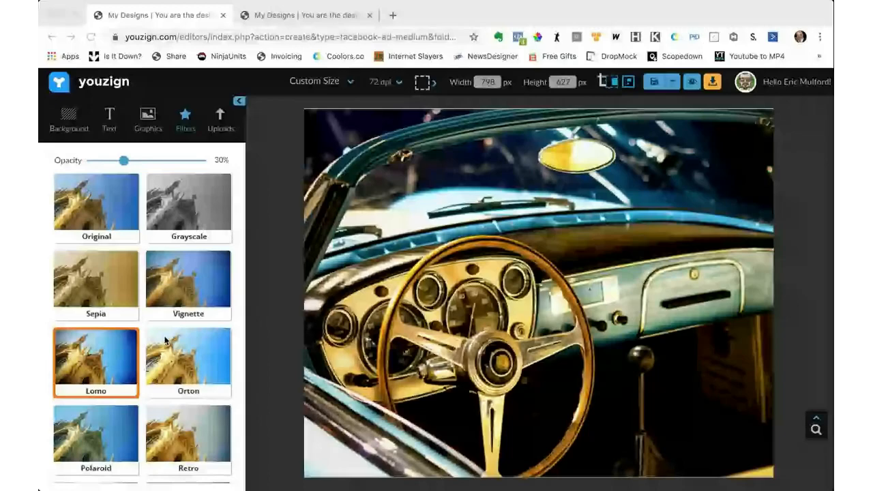
Step: Apply the Turquoise filter to the car photo and reduce its opacity to 30%
scroll(165, 339, "down", 5)
left_click(149, 356)
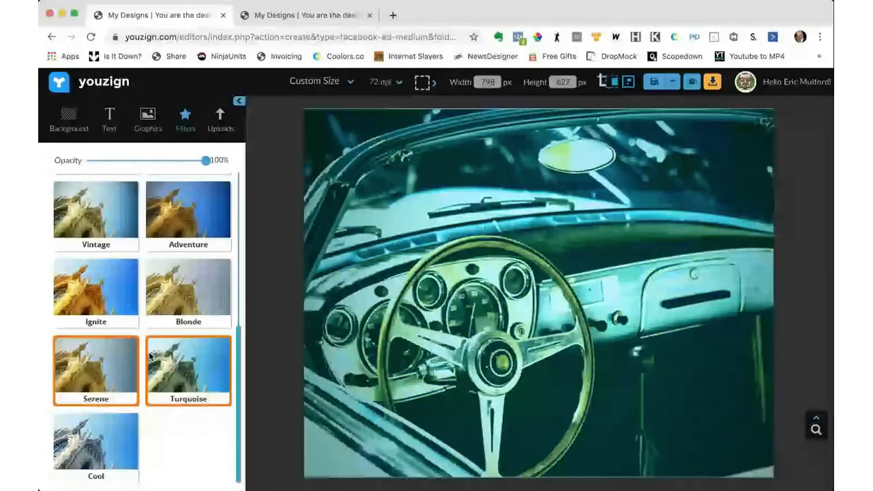
left_click(134, 161)
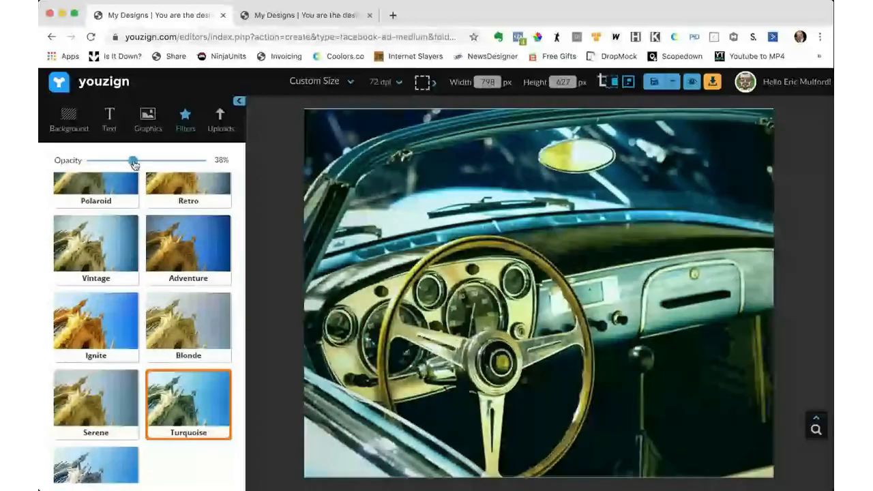
left_click_drag(134, 163, 124, 162)
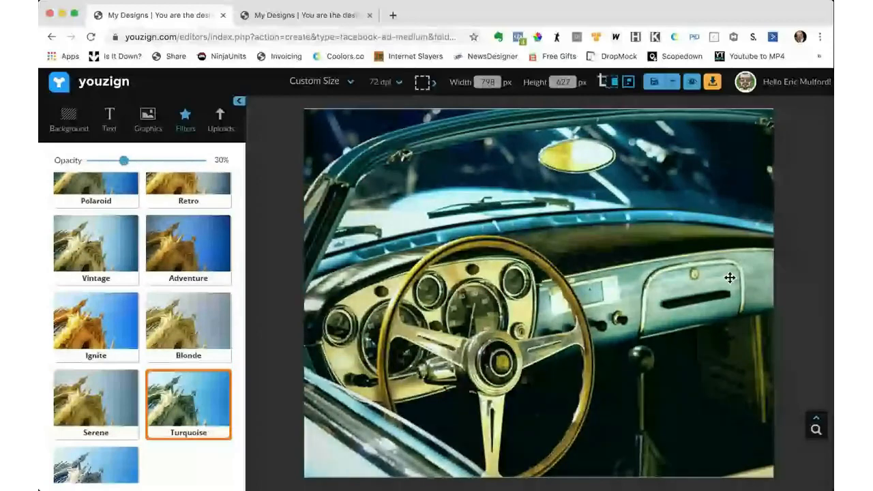
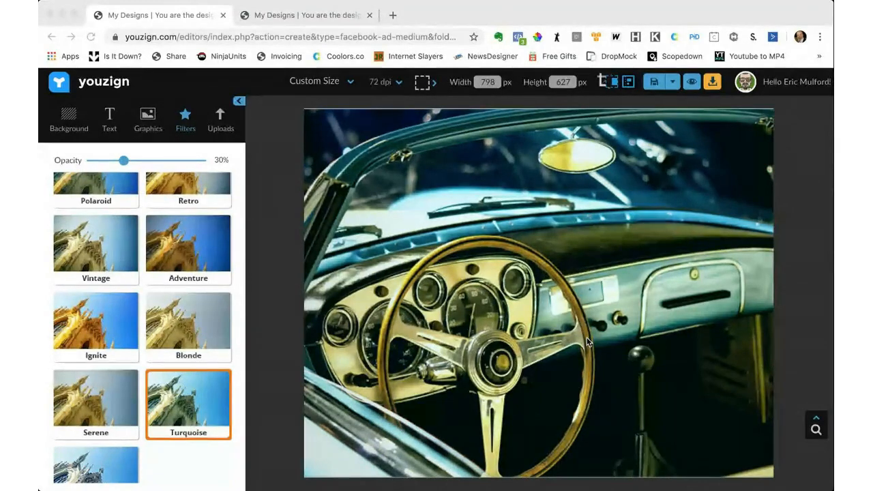
Step: Add the Pixabay photo of a sunlit beach with waves, covering the whole canvas, and lock it in place
left_click(147, 121)
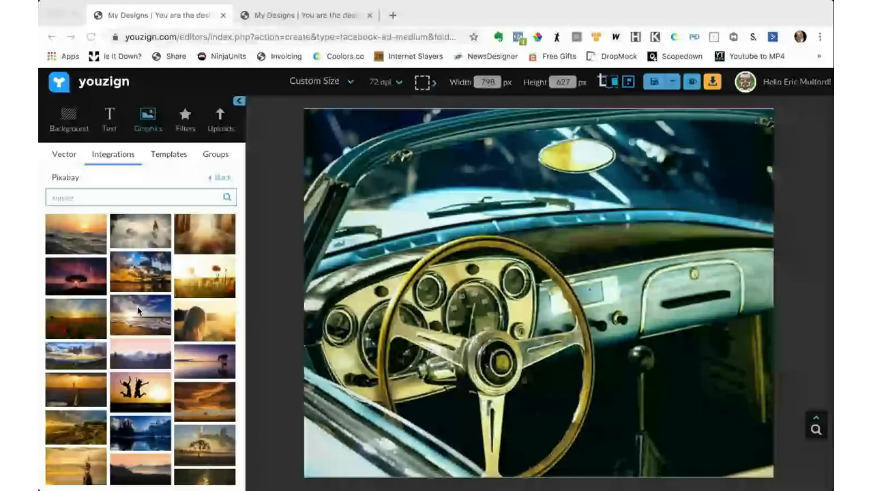
left_click(138, 311)
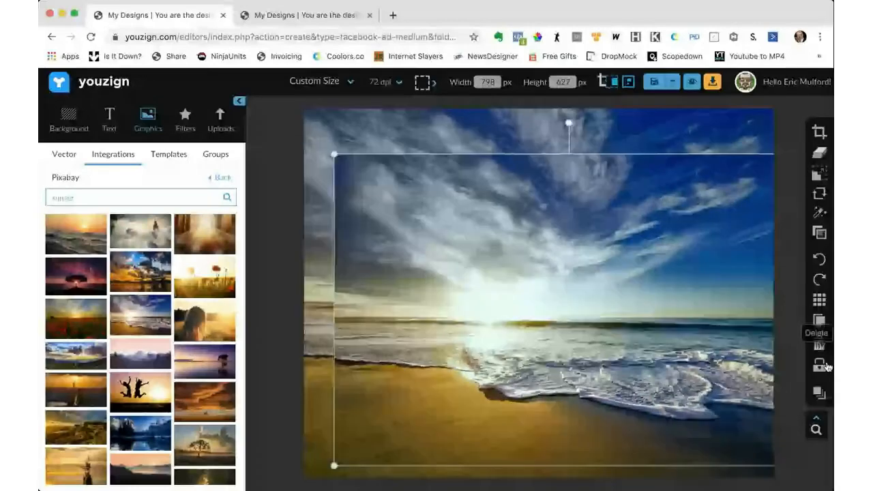
left_click(826, 367)
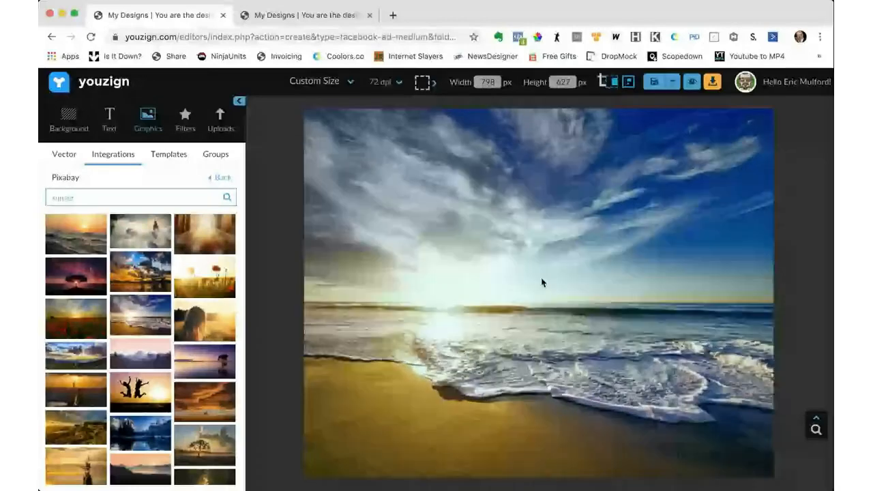
Step: Apply the Turquoise filter to the beach photo and lower its opacity to 30%
left_click(184, 117)
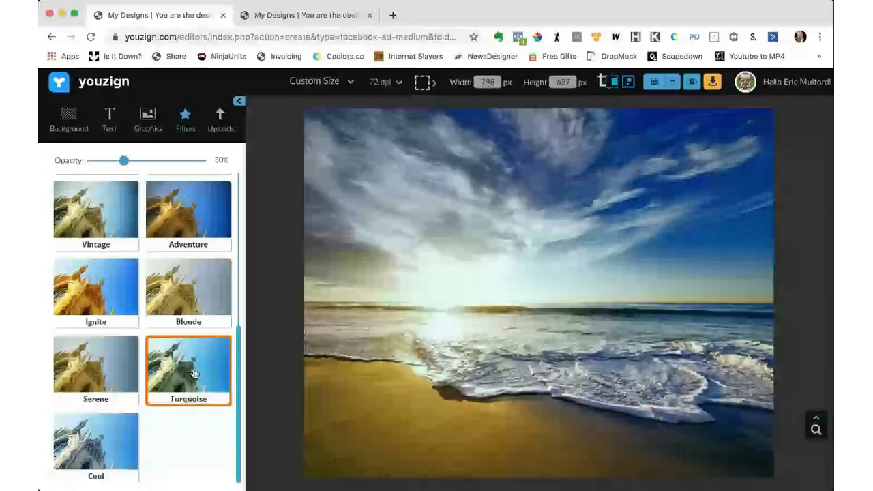
left_click(193, 373)
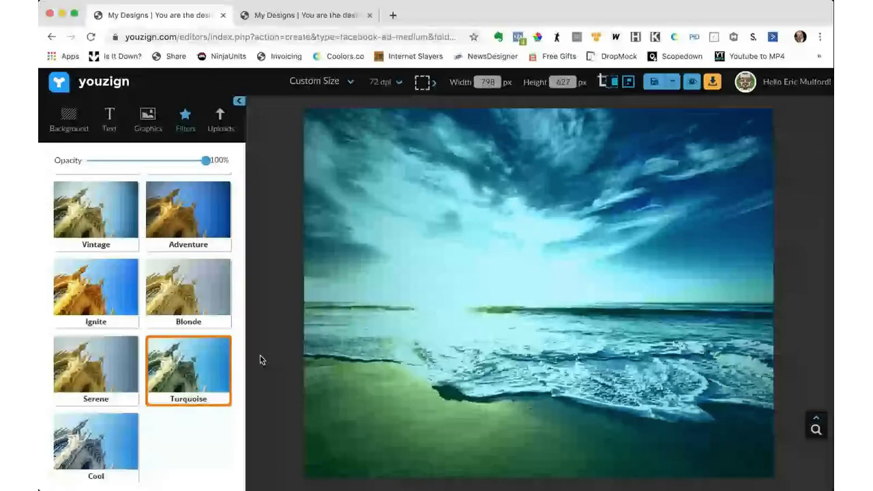
scroll(210, 164, "up", 1)
left_click_drag(206, 161, 124, 166)
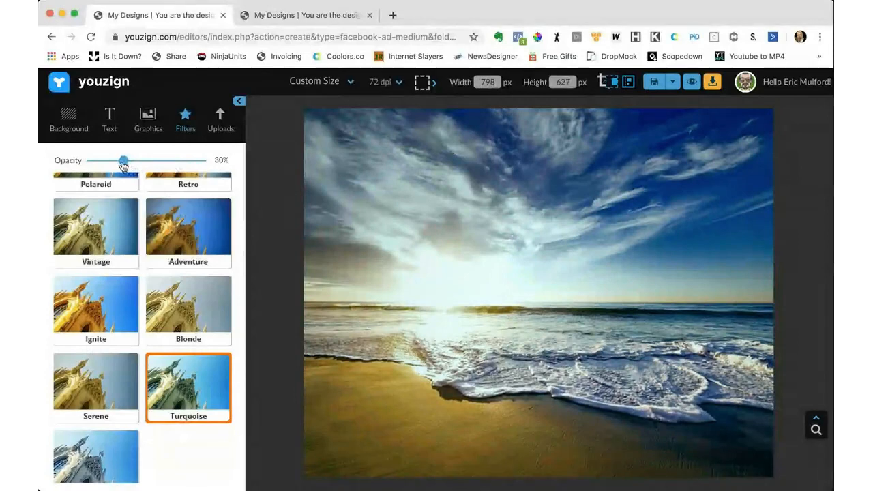
Step: Switch the beach photo back to the Original filter for comparison, and reapply Turquoise at 30% opacity
scroll(137, 176, "up", 1)
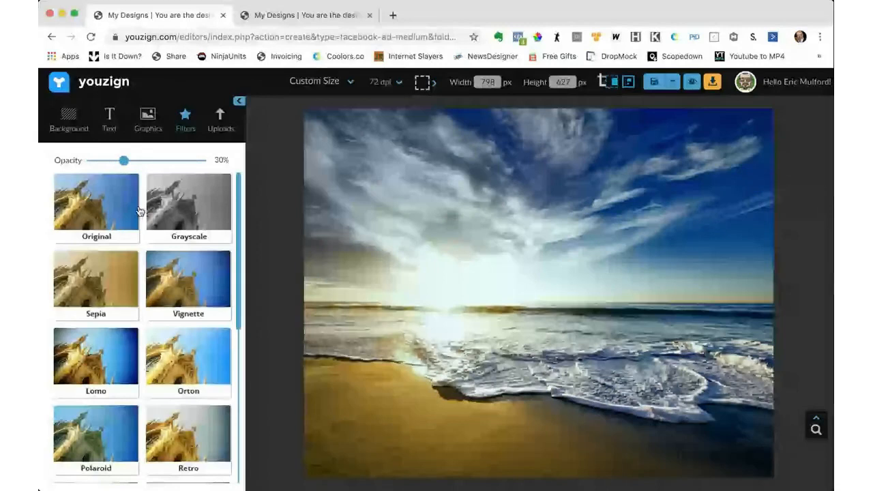
left_click(93, 200)
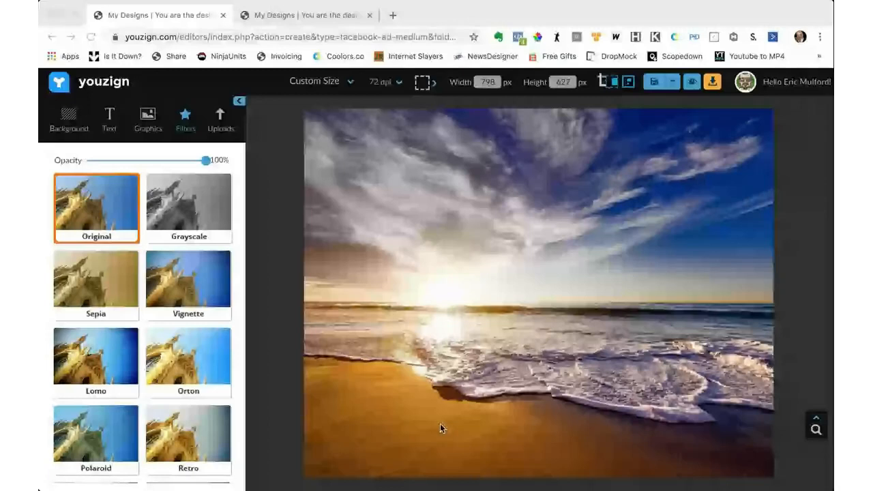
left_click(195, 367)
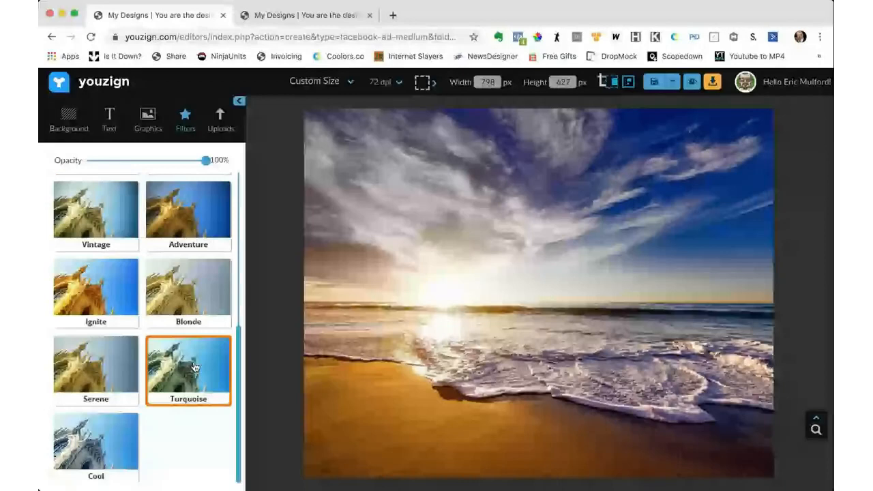
left_click(141, 161)
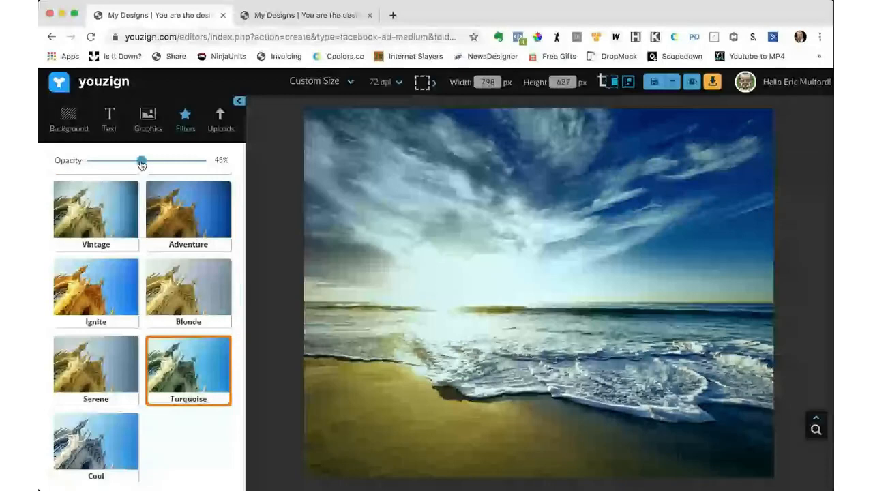
left_click_drag(141, 162, 123, 161)
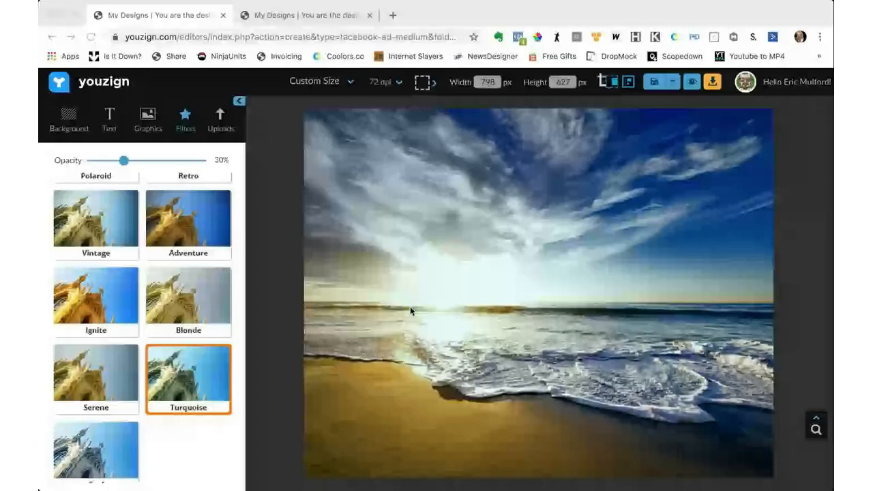
Step: Replace the beach photo's filter with Cool and reduce its opacity to 30%
scroll(212, 432, "down", 1)
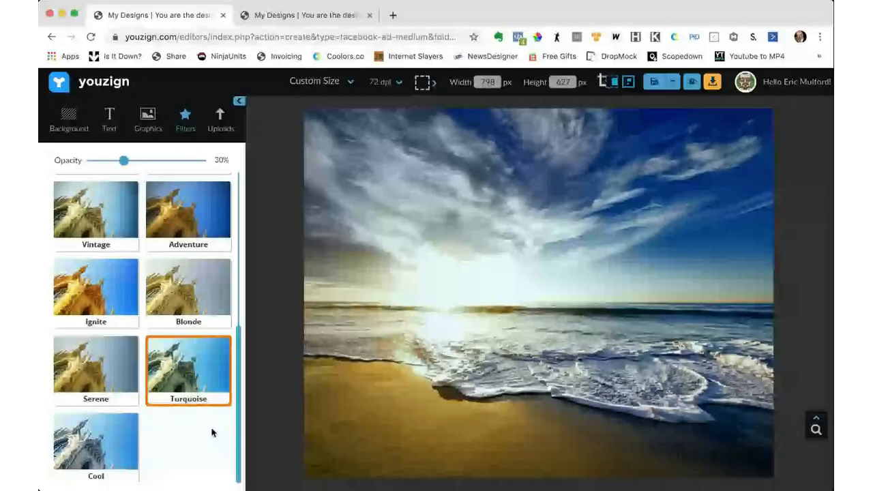
left_click(95, 443)
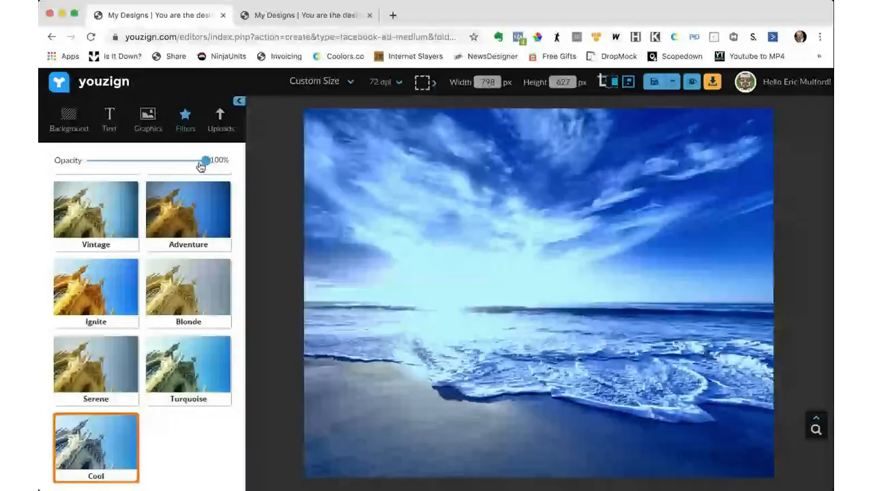
left_click_drag(202, 161, 123, 161)
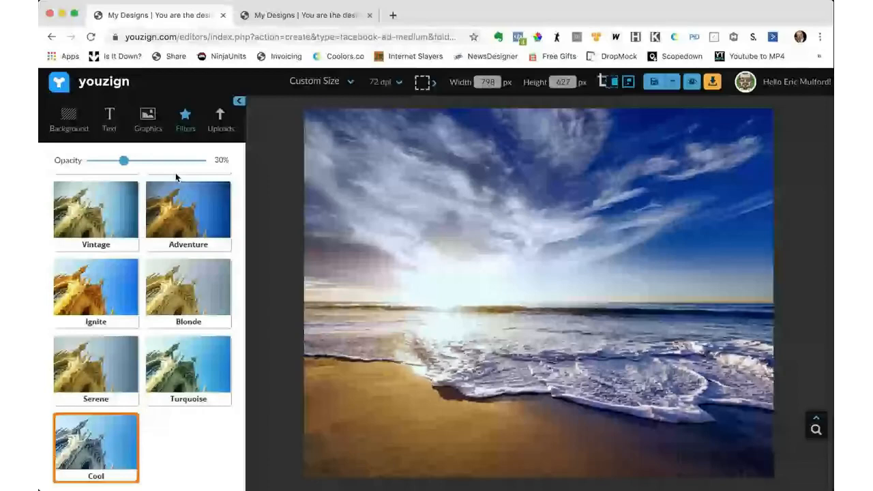
Step: Try the Blonde filter on the beach photo with the opacity lowered to about 29%
scroll(175, 172, "up", 1)
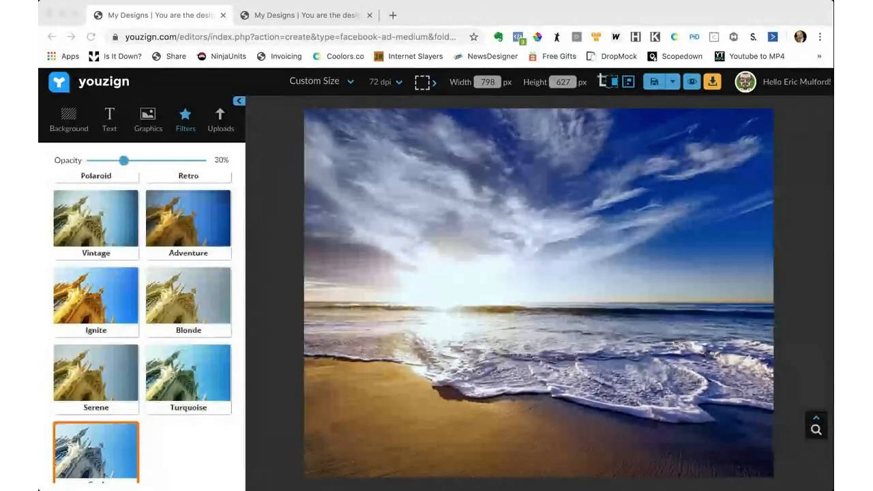
left_click(207, 319)
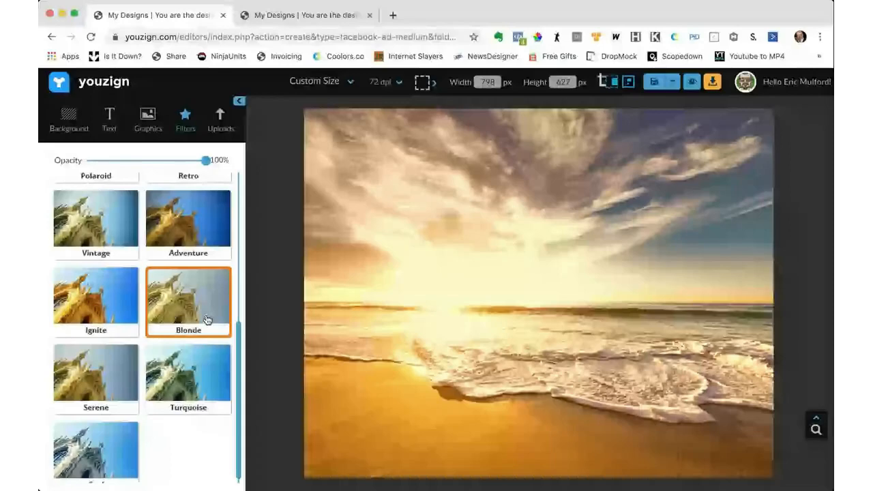
scroll(207, 320, "up", 1)
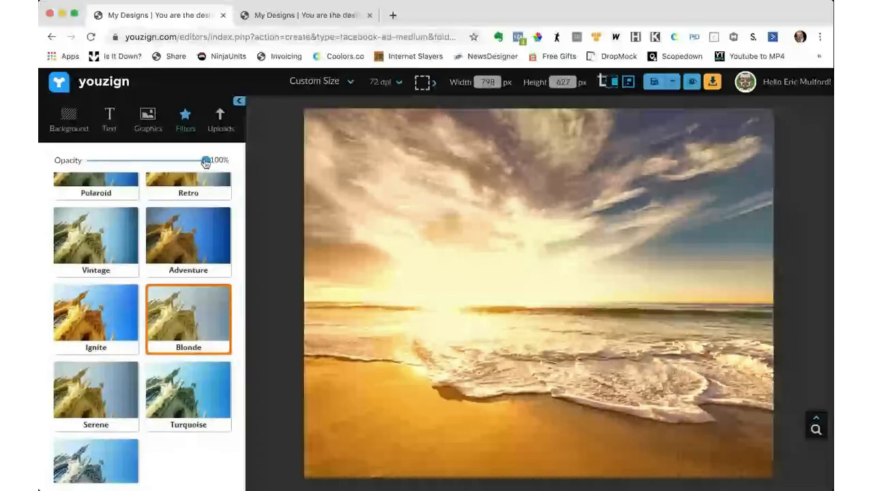
left_click_drag(205, 162, 123, 162)
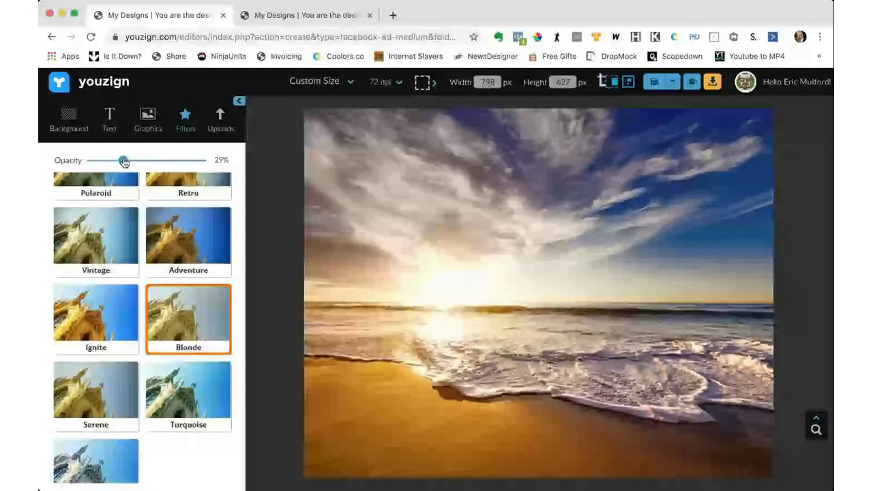
Step: Restore the Original filter and reposition the beach photo so it covers the whole canvas
scroll(178, 179, "up", 1)
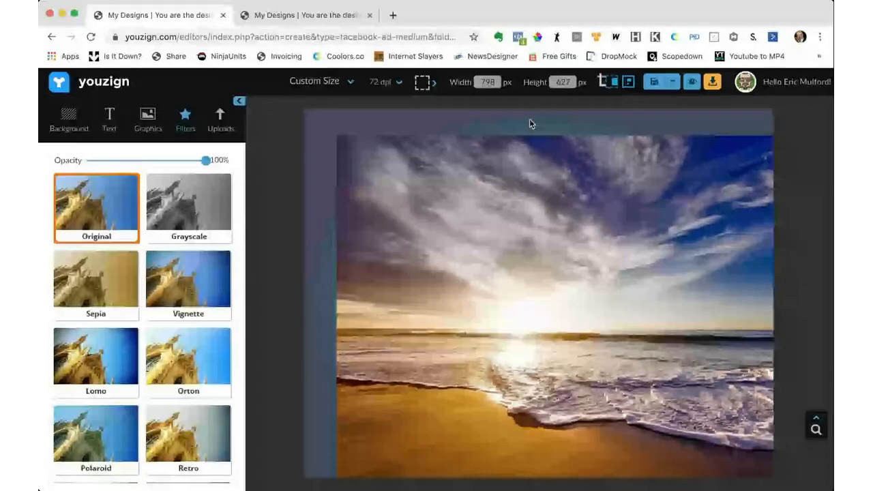
left_click(574, 198)
left_click_drag(574, 198, 538, 243)
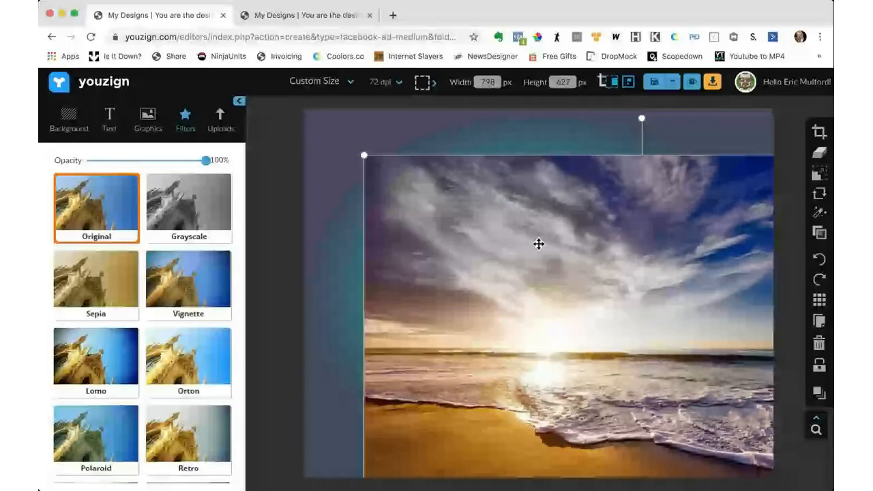
left_click_drag(538, 243, 477, 187)
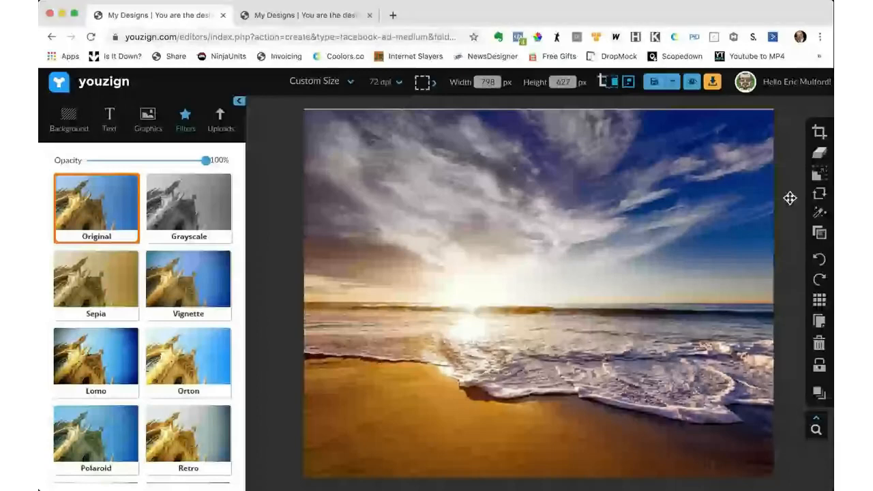
Step: Try the beach photo layer at about 75 opacity over the background, and set it back to 100
left_click(819, 232)
left_click_drag(775, 233, 758, 233)
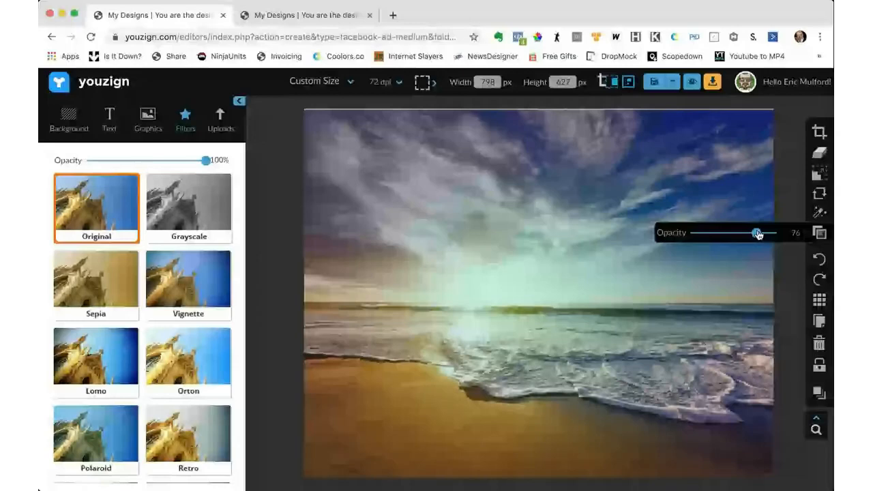
left_click_drag(758, 234, 755, 234)
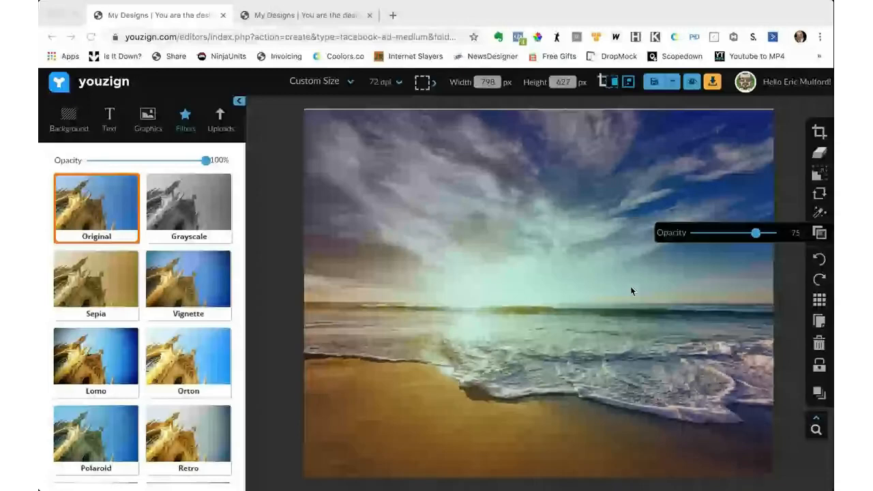
left_click(757, 234)
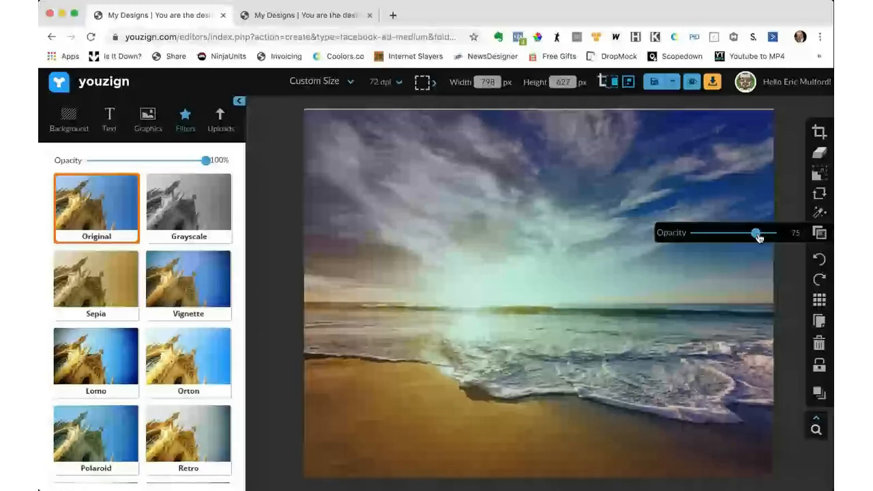
left_click_drag(758, 237, 748, 236)
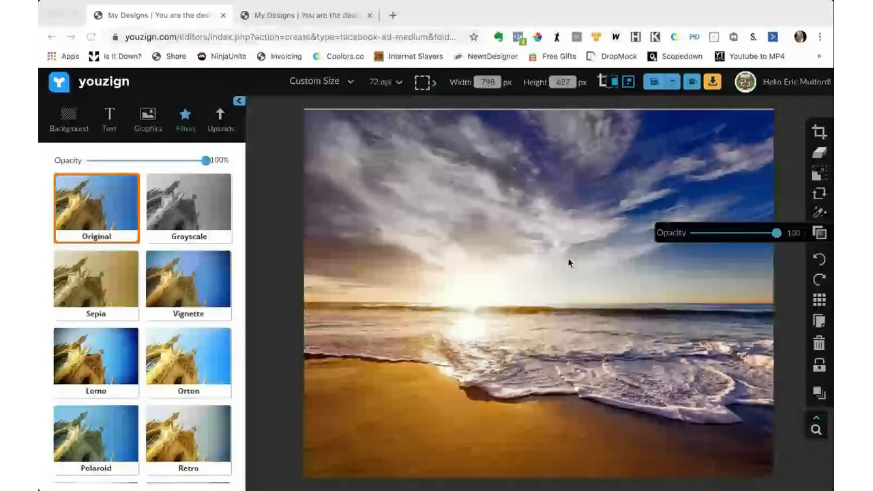
left_click(598, 244)
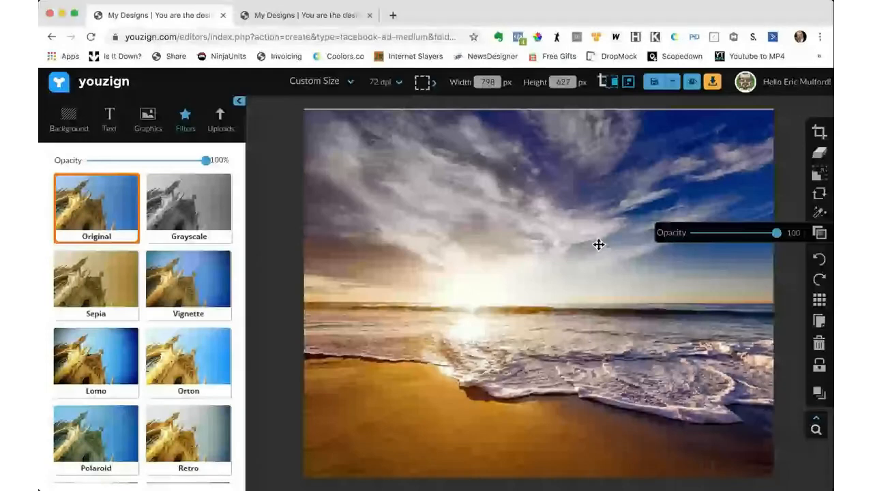
Step: Add a Headline text across the sky above the horizon and change its colour to black
left_click(110, 120)
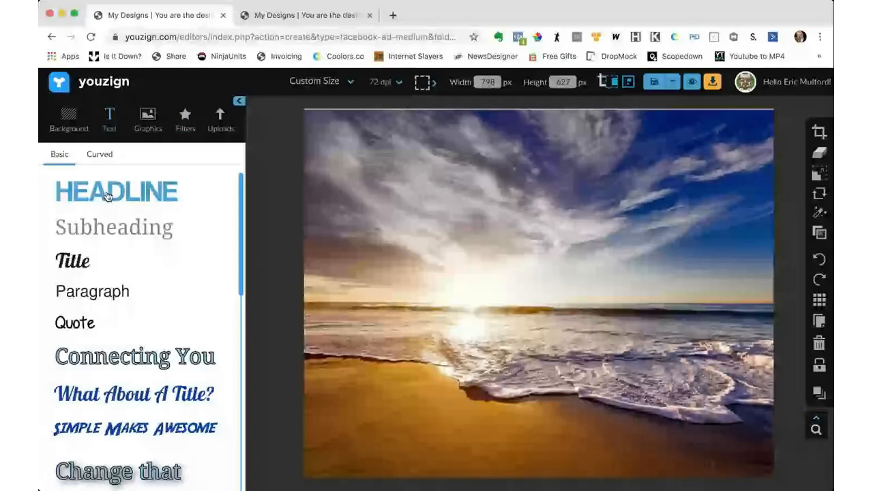
left_click(107, 197)
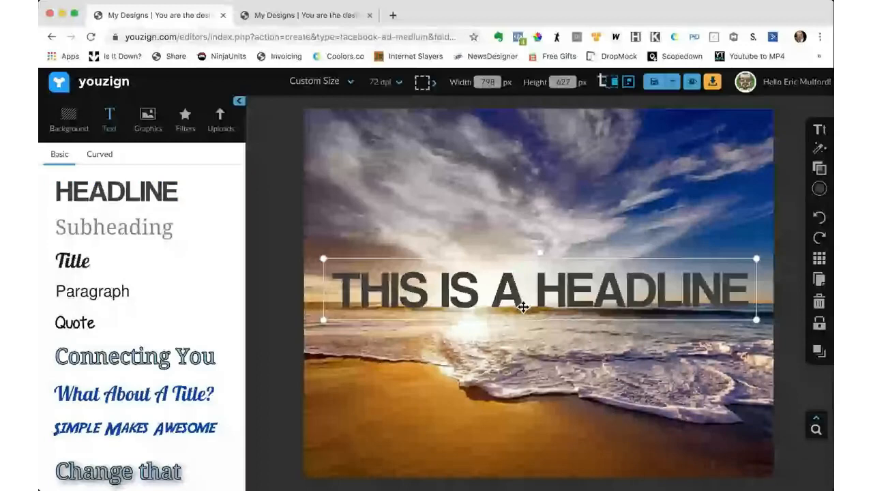
left_click_drag(523, 308, 525, 208)
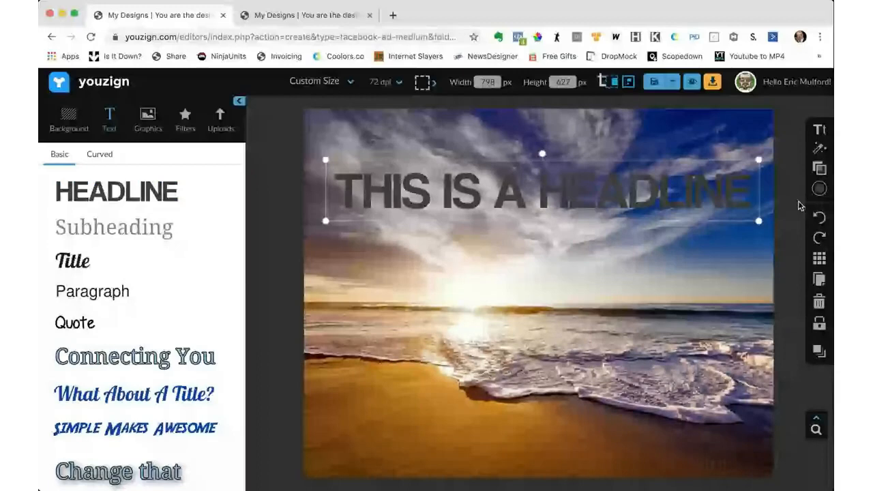
left_click(819, 189)
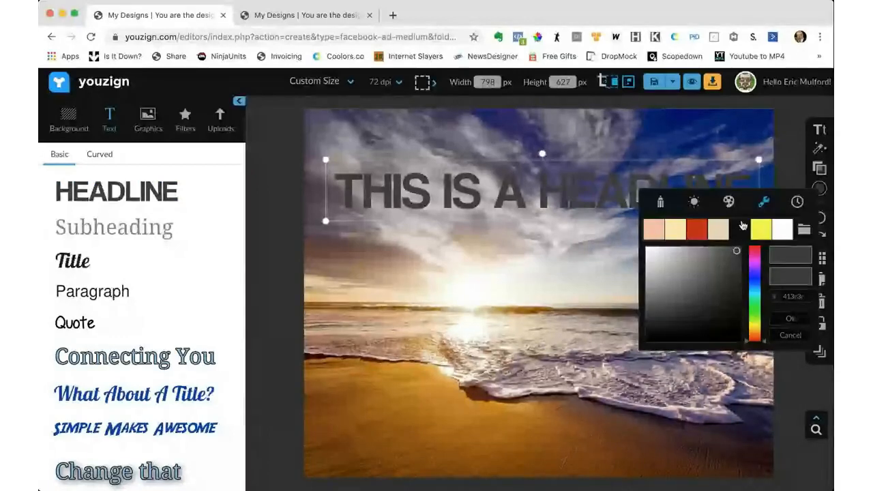
left_click(742, 226)
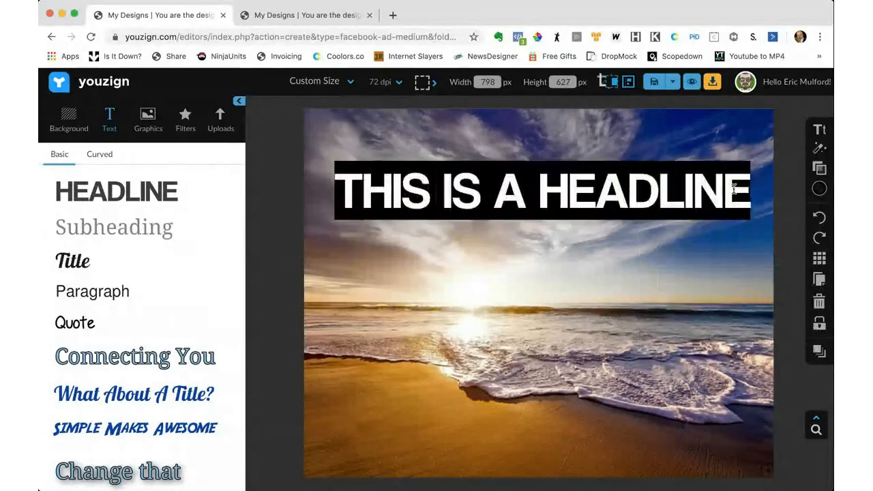
Step: Try another dark colour on the headline text and slightly lower the beach photo's opacity over the background
left_click(820, 189)
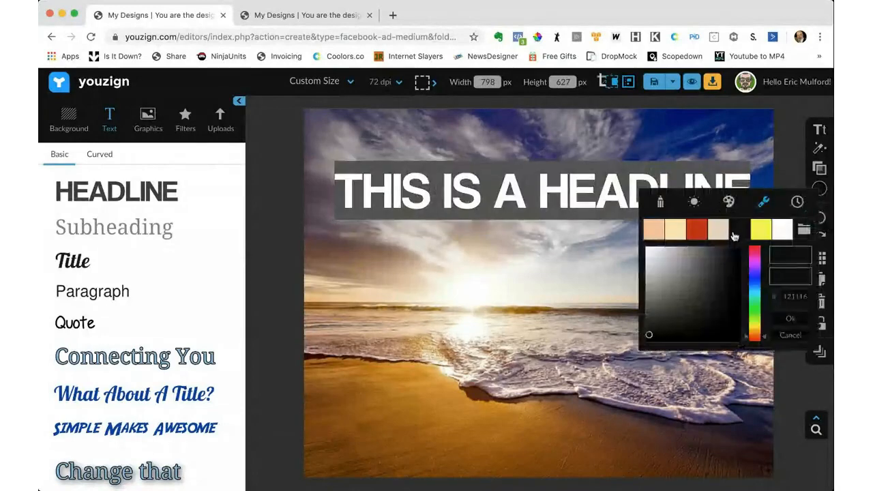
left_click(667, 253)
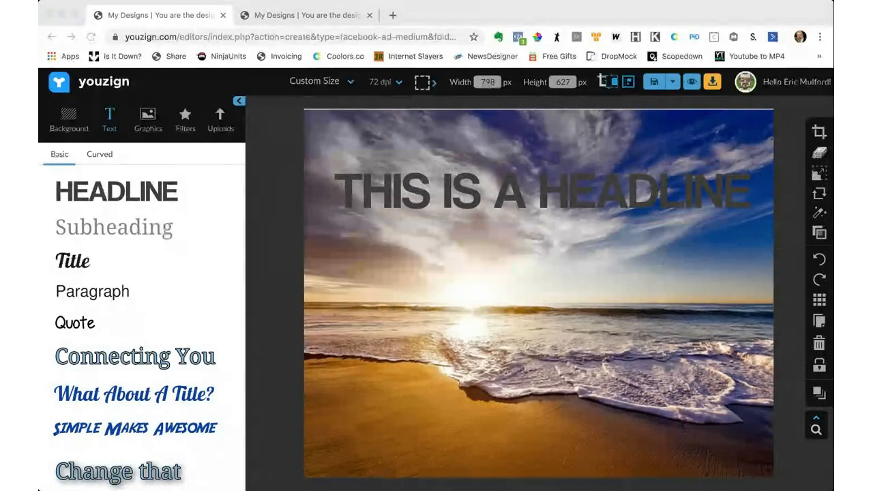
left_click(729, 258)
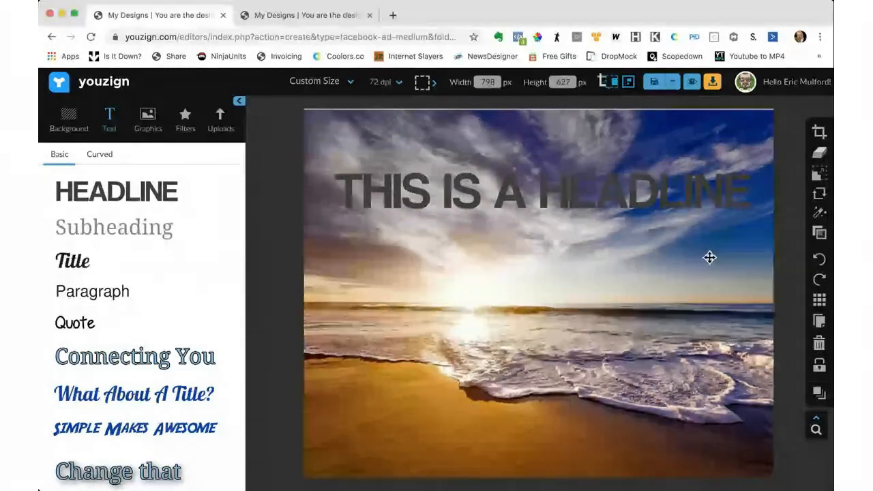
mouse_move(819, 232)
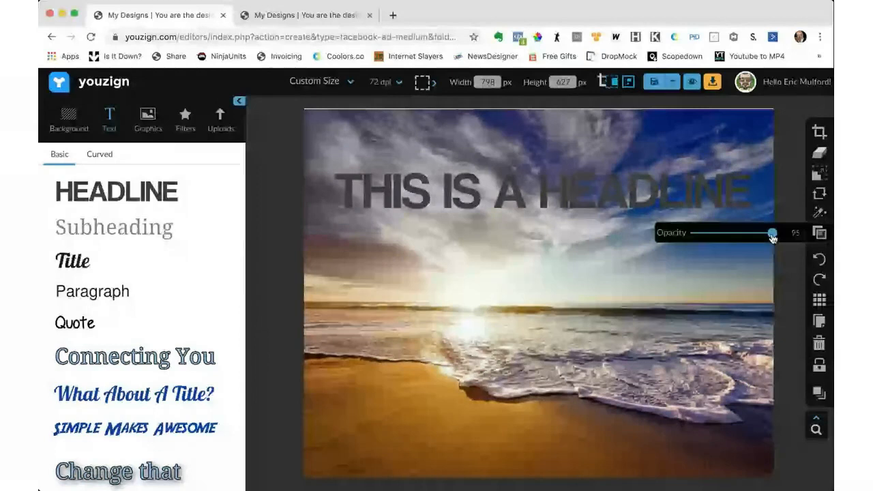
left_click_drag(770, 233, 760, 234)
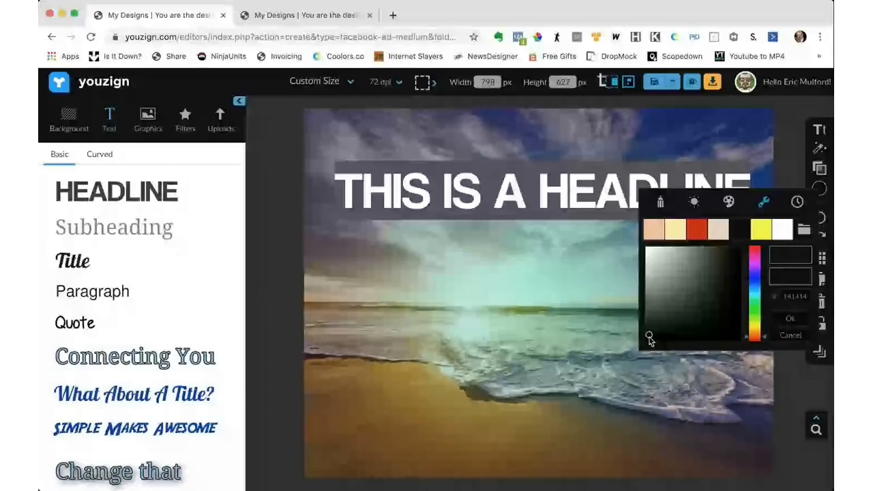
Step: Browse the preset colour palettes for the headline, and lower the beach photo's opacity to 50
left_click(728, 201)
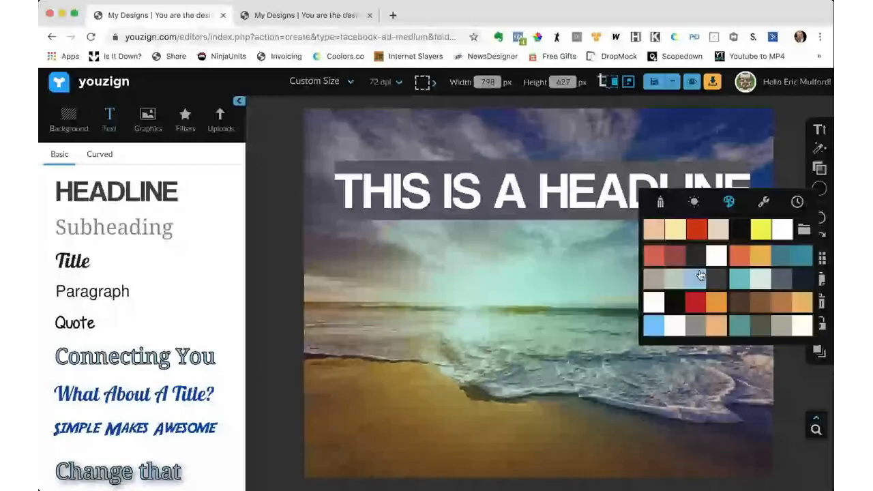
left_click(781, 265)
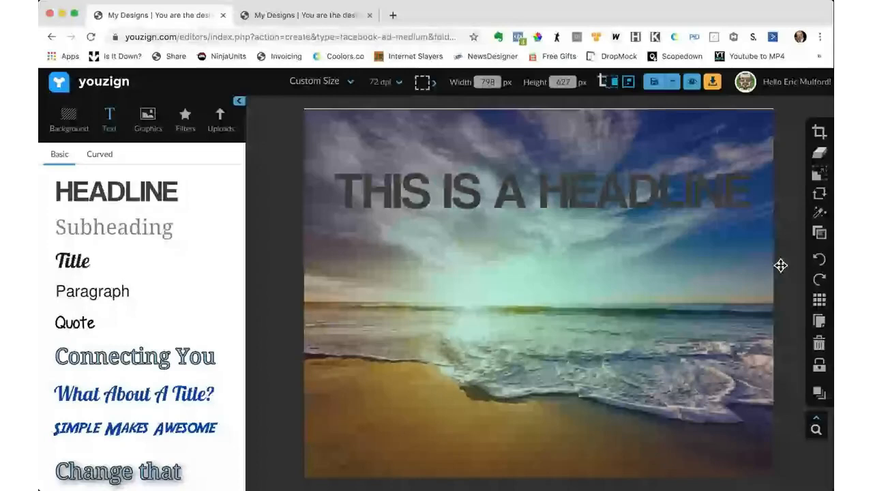
left_click(819, 233)
left_click_drag(751, 233, 736, 238)
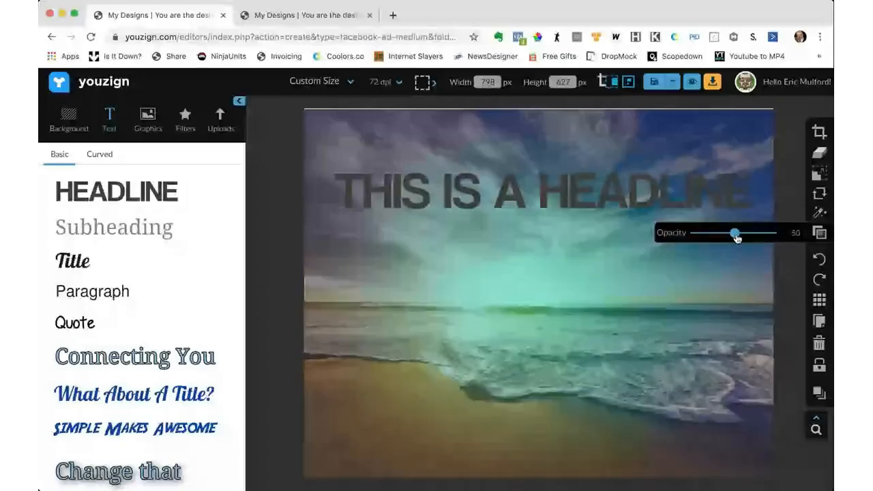
Step: Check the headline's own opacity setting and try white as its text colour
left_click(682, 193)
left_click(820, 168)
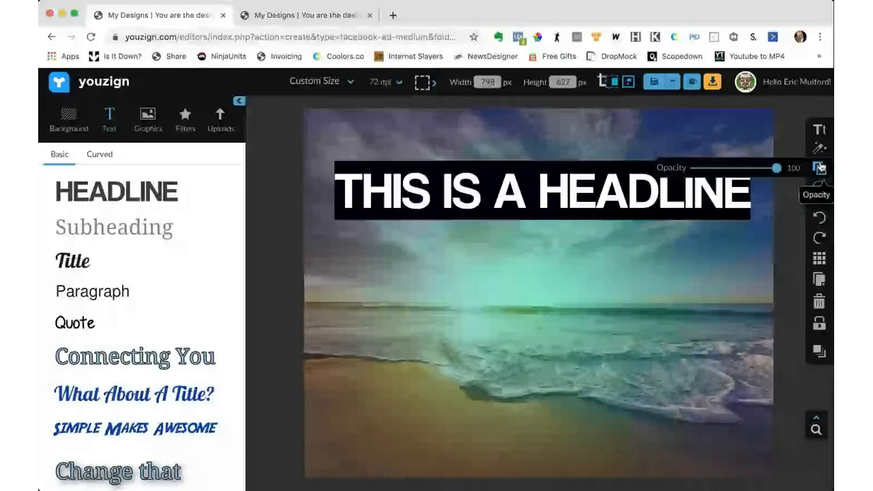
left_click(821, 192)
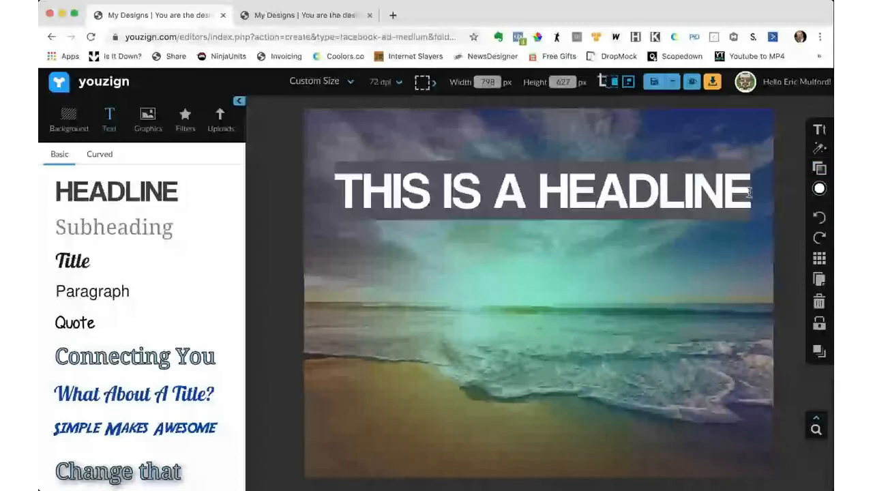
left_click(819, 189)
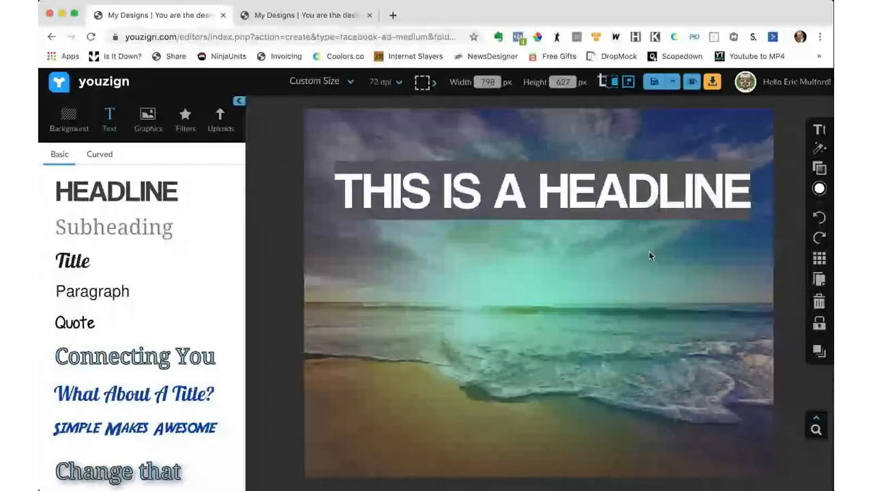
left_click(649, 253)
Step: Delete the headline, add a Subheading text across the upper sky, and change its colour to black
left_click(637, 195)
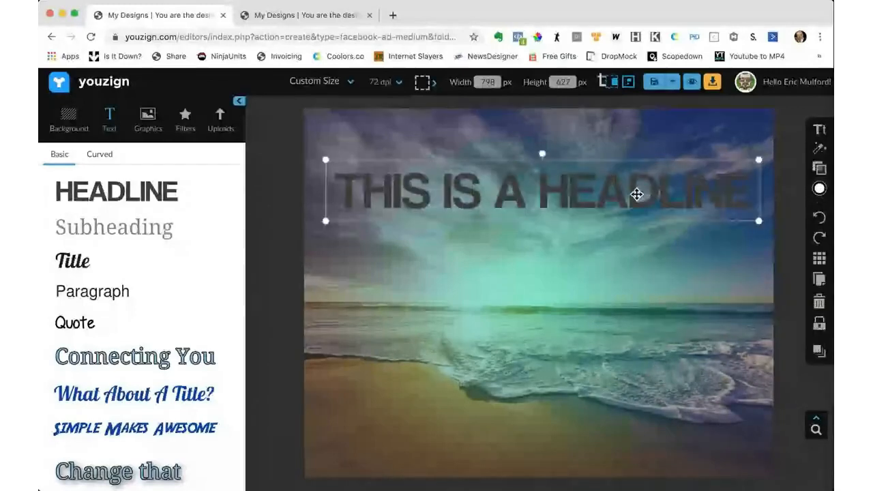
key("Delete")
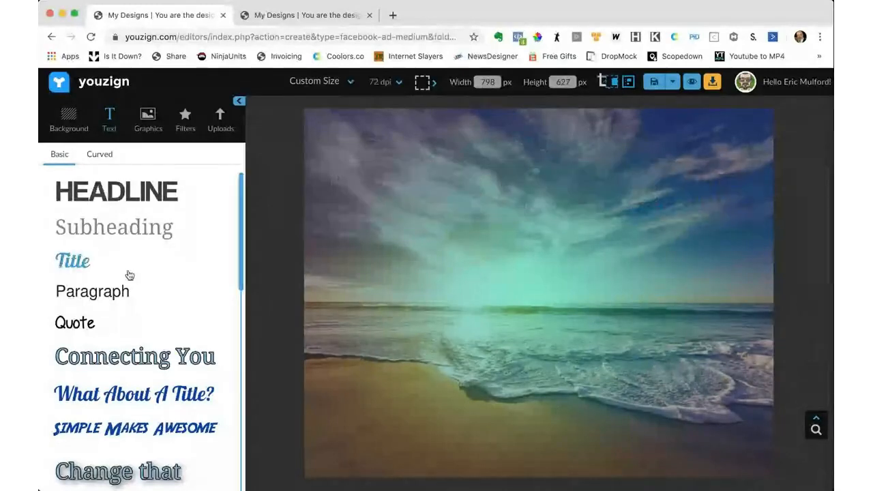
left_click_drag(141, 321, 534, 172)
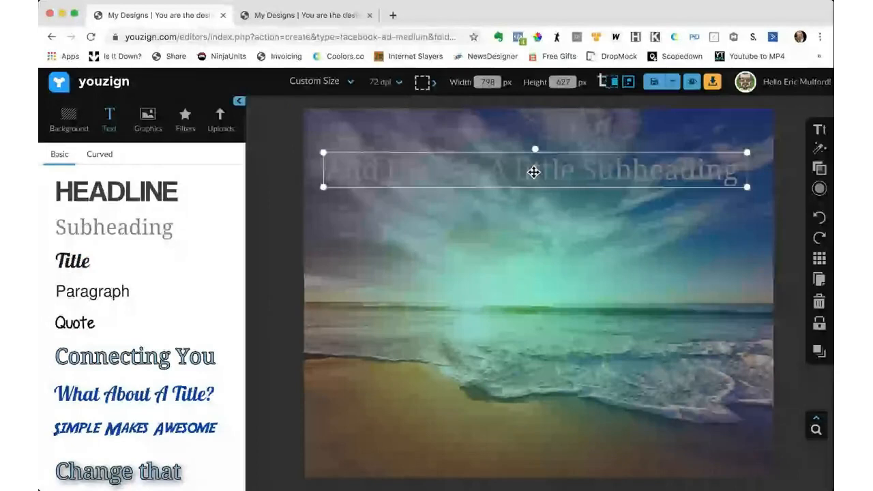
Step: Set the beach photo's opacity back to 100 behind the subheading
left_click(693, 223)
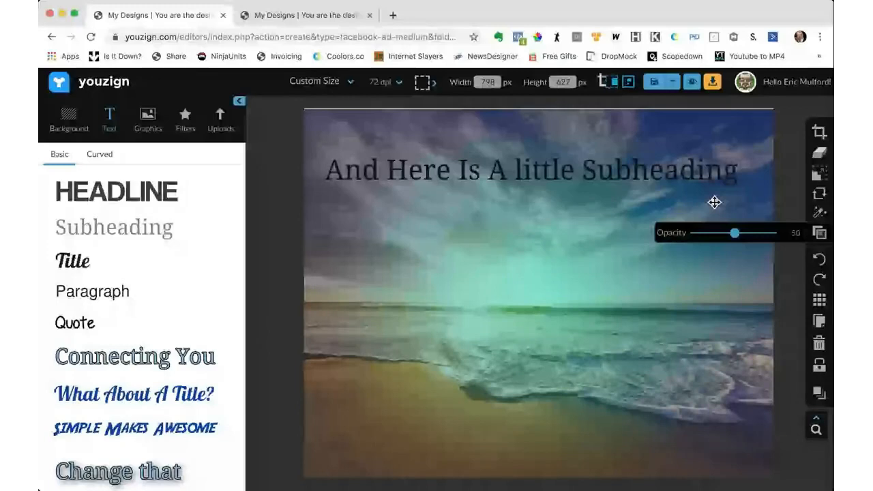
left_click_drag(734, 232, 776, 233)
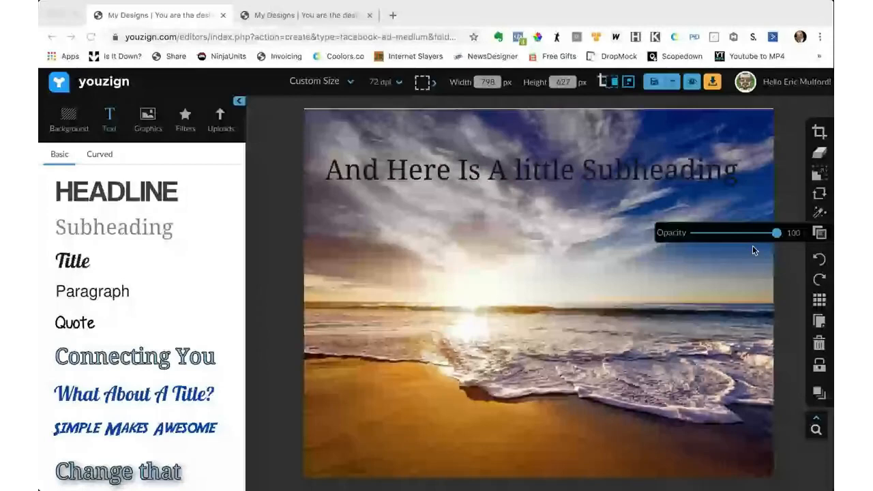
Step: Try the Lomo filter on the beach photo, and restore the Original filter
left_click(728, 232)
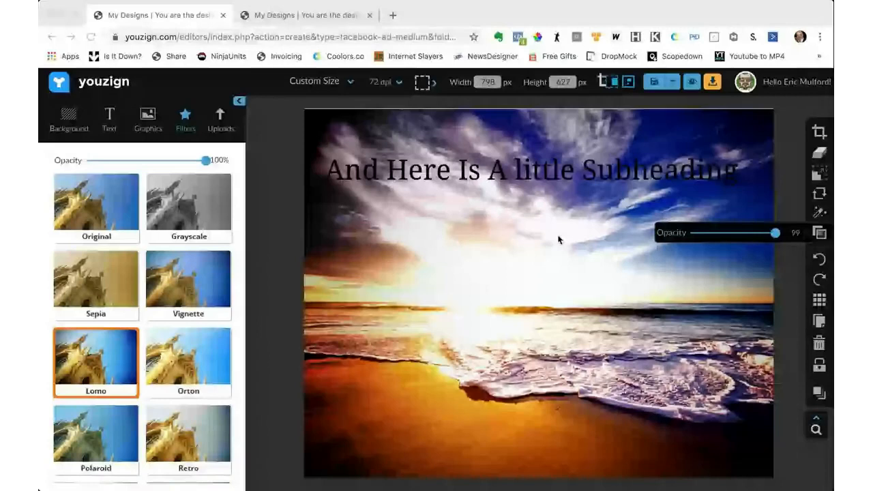
left_click(559, 240)
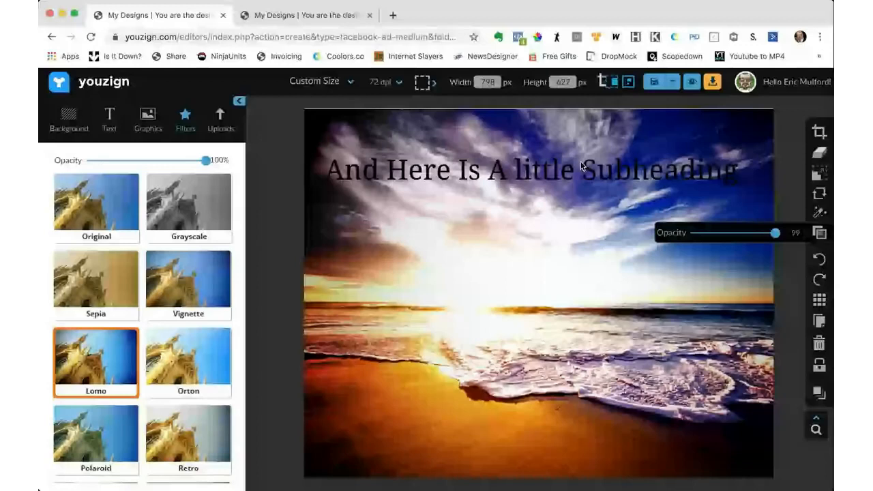
left_click(581, 166)
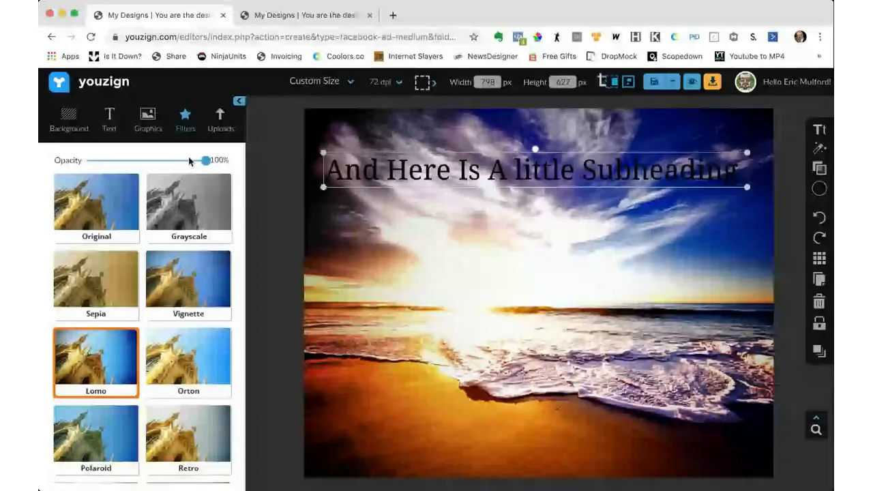
left_click(116, 210)
left_click(846, 286)
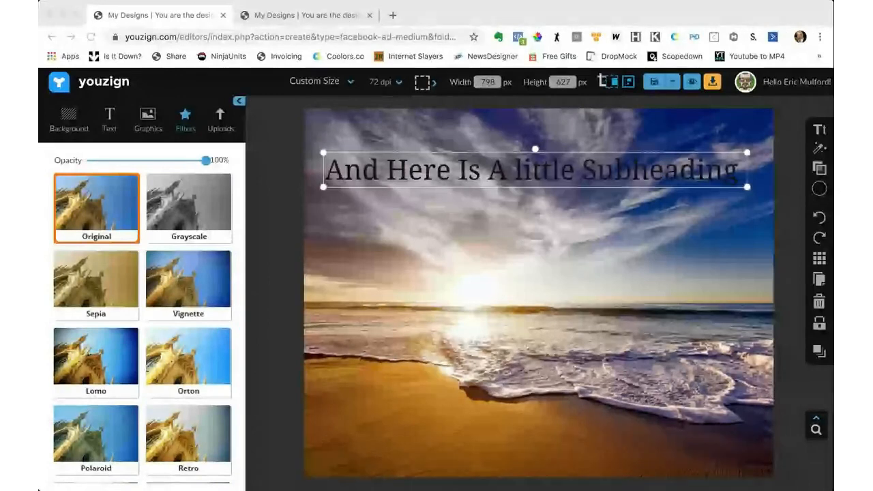
Step: Move the subheading slightly higher and to the right in the sky
left_click(700, 255)
left_click_drag(602, 177, 608, 165)
left_click(639, 216)
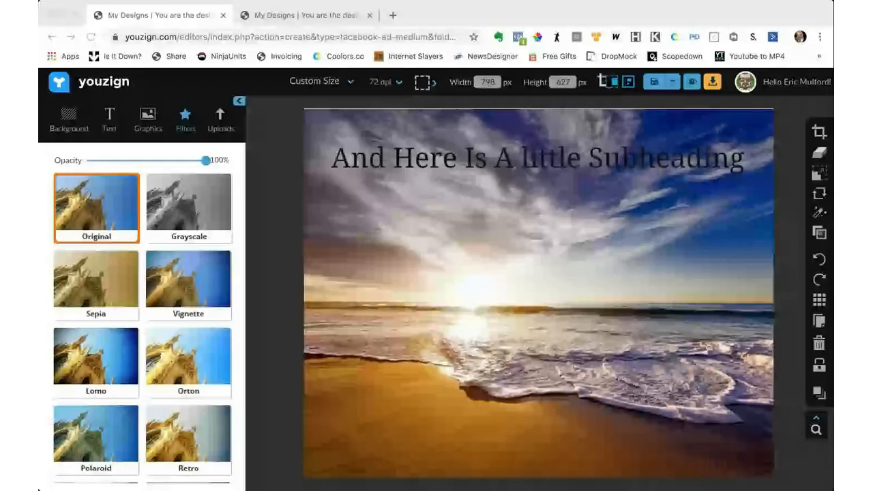
Step: Shift the beach photo down and to the right to uncover the background, and bring it partway back
left_click_drag(618, 214, 672, 266)
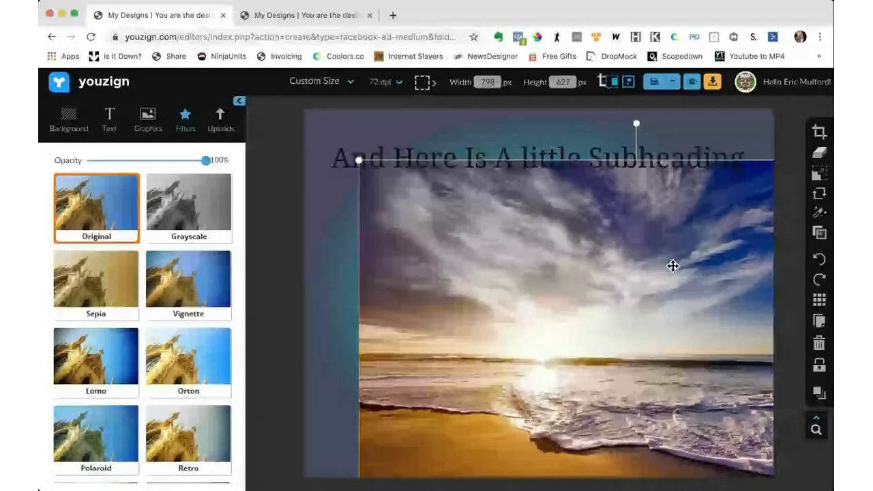
left_click_drag(707, 322, 675, 298)
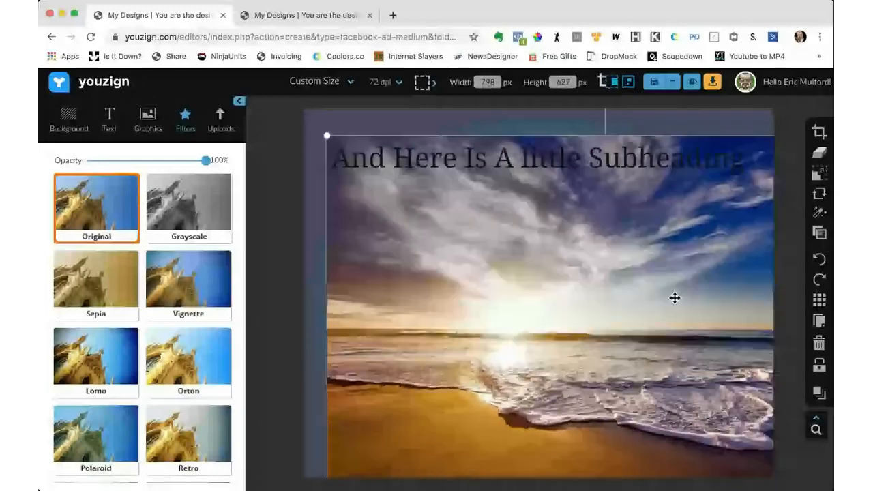